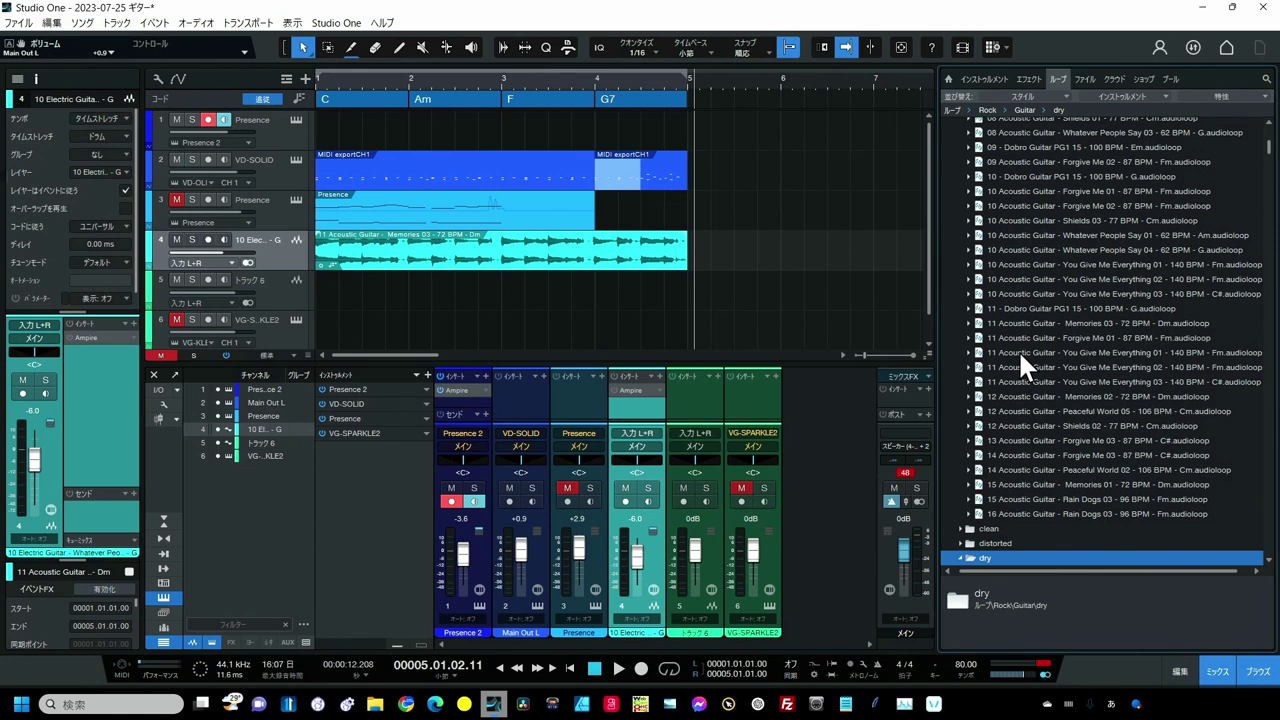
- Open the electronic subfolder of the Rock guitar loops and audition 01b 8ths C cln
{"action": "scroll", "coordinate": [1018, 352], "scroll_direction": "down", "scroll_amount": 5}
{"action": "left_click", "coordinate": [961, 353]}
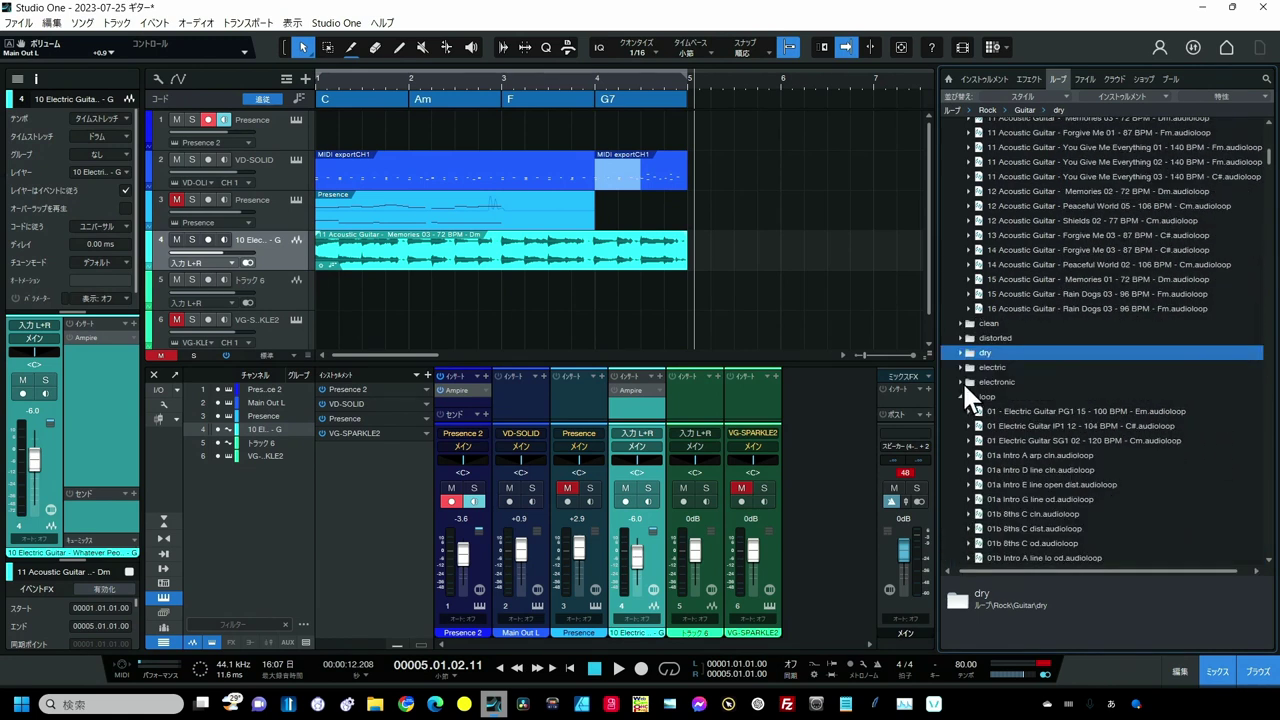
{"action": "left_click", "coordinate": [963, 381]}
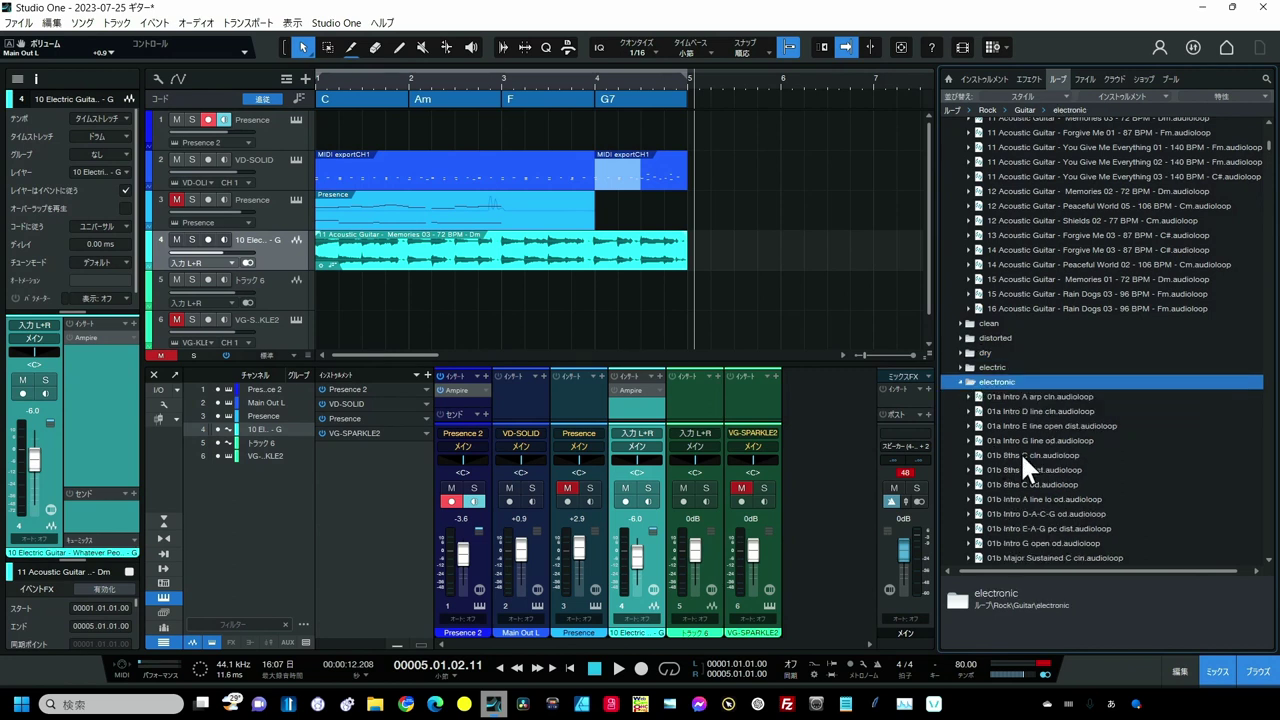
{"action": "left_click", "coordinate": [1020, 455]}
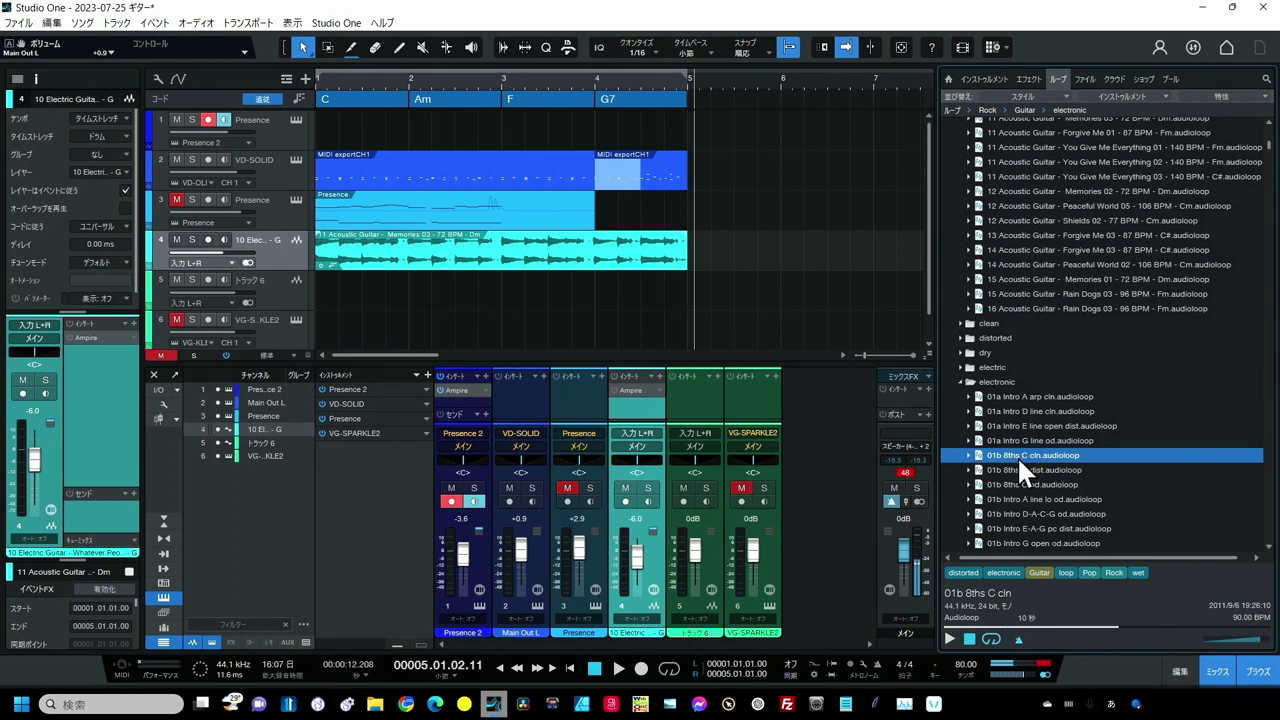
- Audition further electronic guitar loops, including 01c Major Sustained C cln and 02a Verse D line od
{"action": "scroll", "coordinate": [1037, 481], "scroll_direction": "down", "scroll_amount": 1}
{"action": "scroll", "coordinate": [1037, 481], "scroll_direction": "down", "scroll_amount": 4}
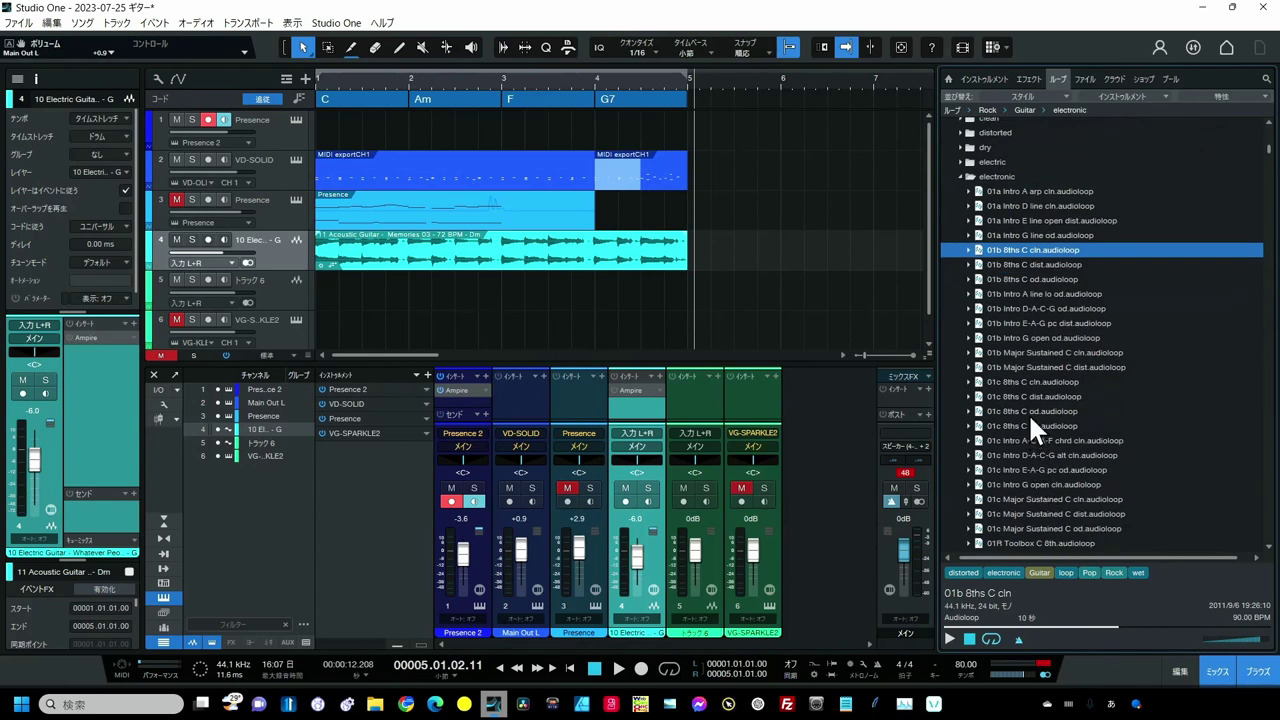
{"action": "scroll", "coordinate": [1028, 413], "scroll_direction": "down", "scroll_amount": 2}
{"action": "left_click", "coordinate": [1028, 397]}
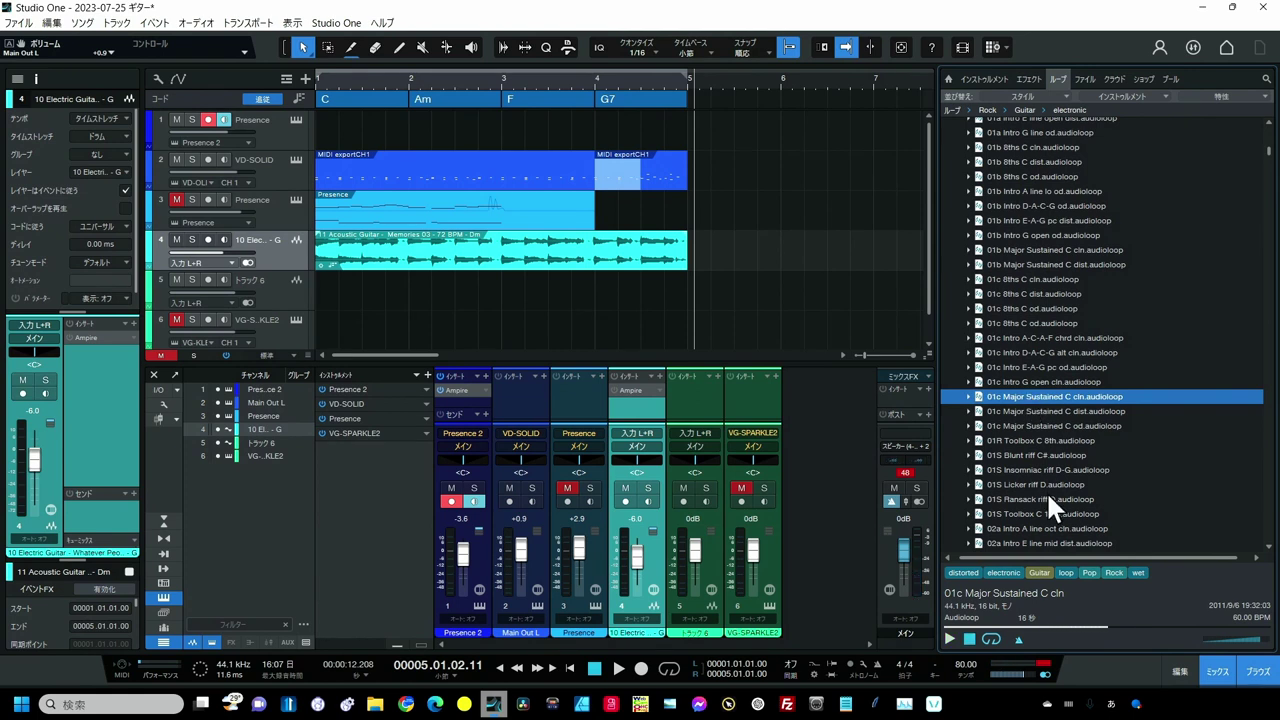
{"action": "scroll", "coordinate": [1046, 491], "scroll_direction": "down", "scroll_amount": 3}
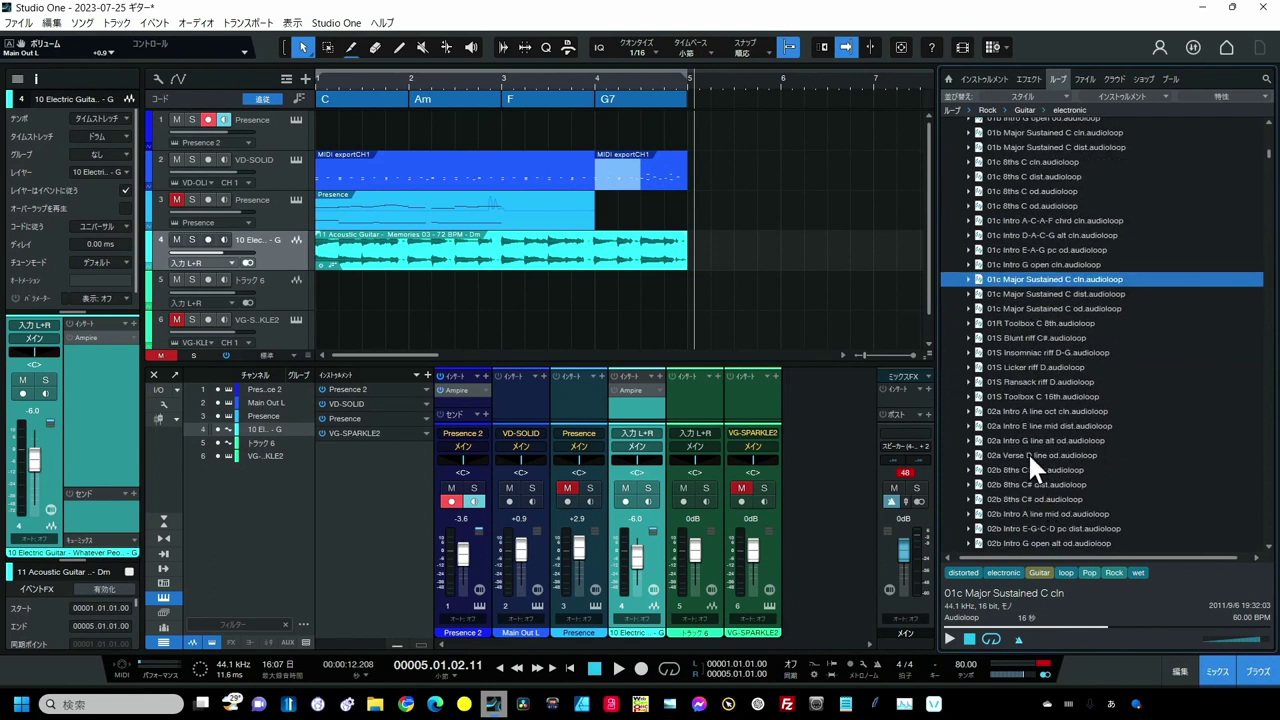
{"action": "left_click", "coordinate": [1028, 455]}
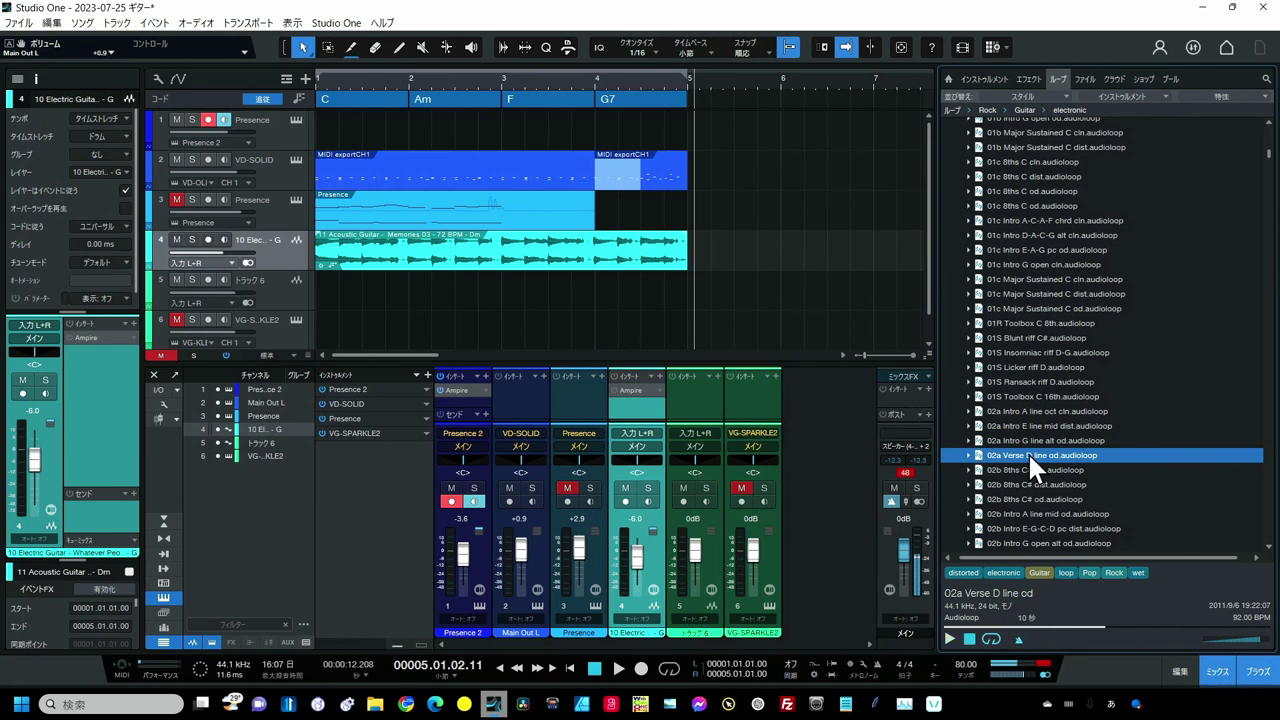
{"action": "scroll", "coordinate": [1028, 452], "scroll_direction": "down", "scroll_amount": 1}
{"action": "scroll", "coordinate": [1028, 452], "scroll_direction": "down", "scroll_amount": 4}
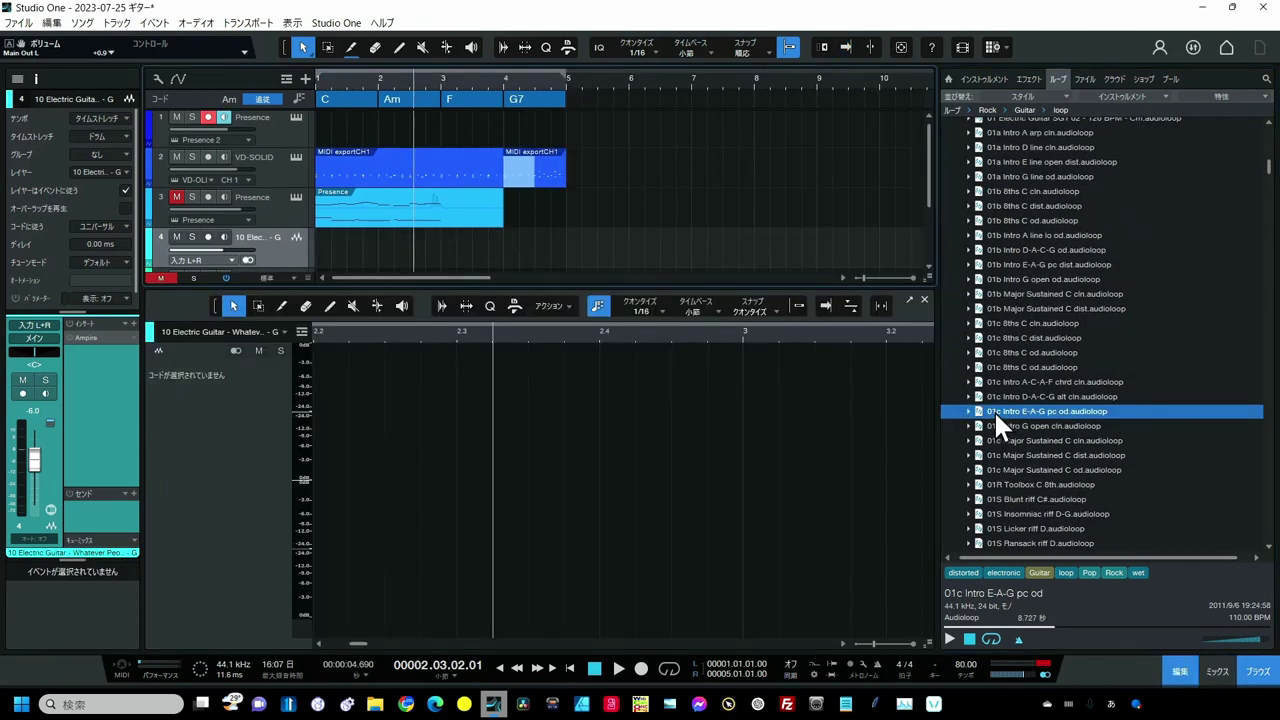
- Place the 01c Intro E-A-G pc od loop at the start of track 4 and play the song from the beginning
{"action": "left_click_drag", "start_coordinate": [994, 410], "coordinate": [338, 252]}
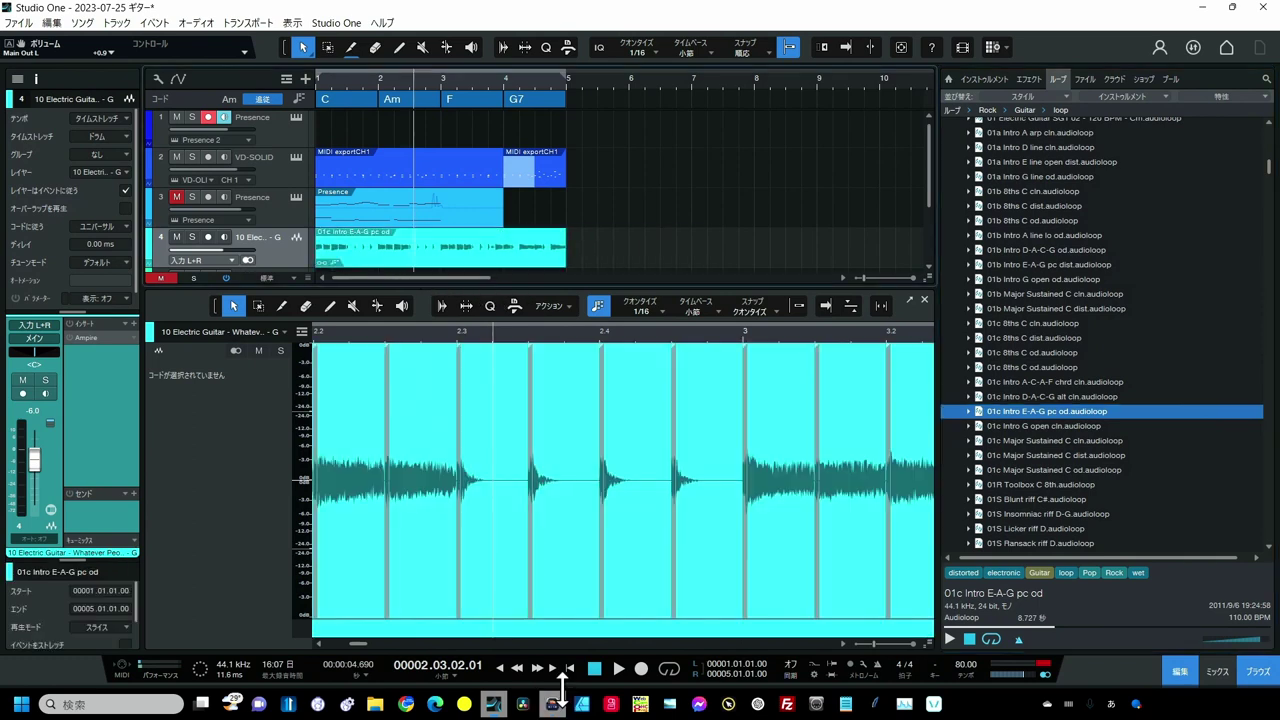
{"action": "left_click", "coordinate": [568, 667]}
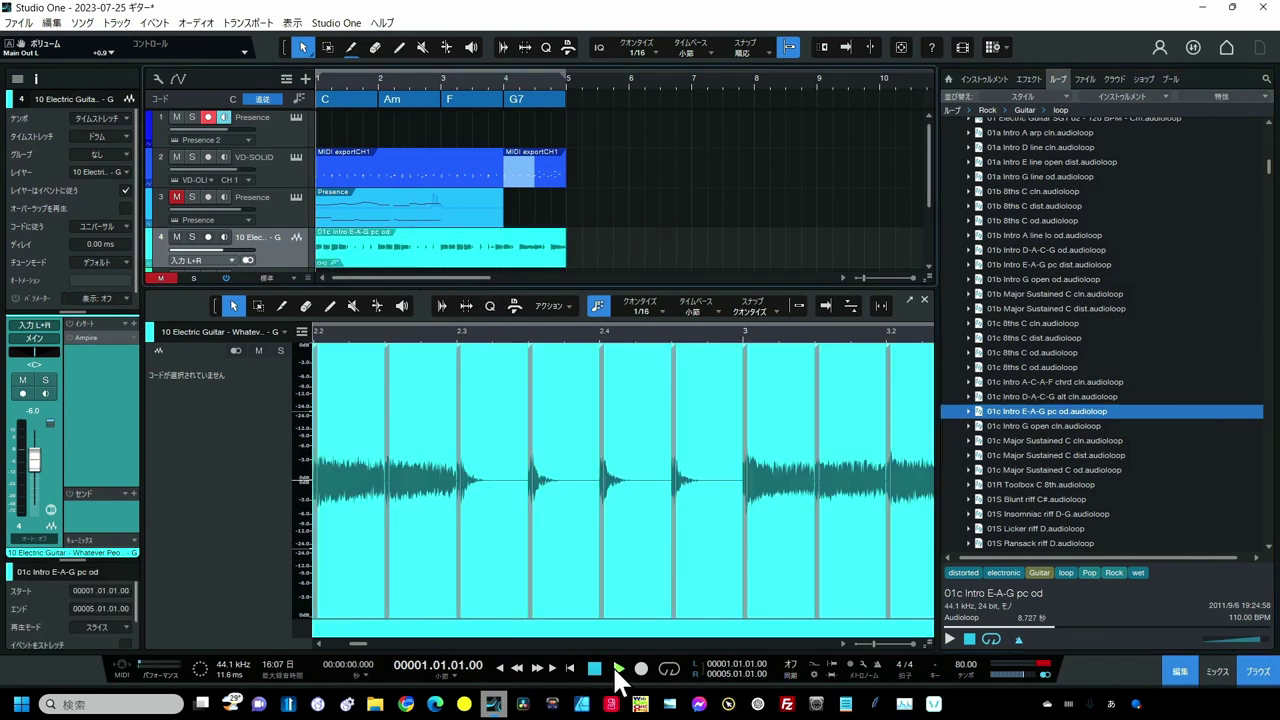
{"action": "left_click", "coordinate": [618, 669]}
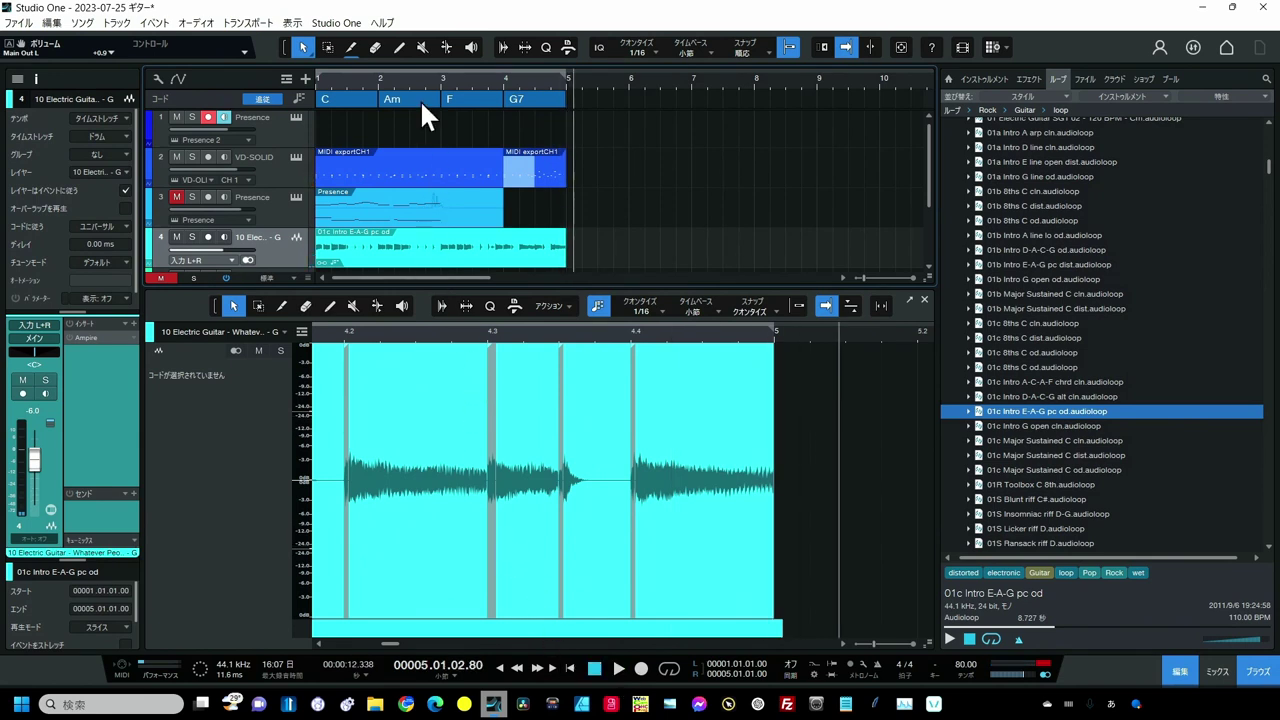
- Copy the short guitar slice at 2.3 one sixteenth later in the audio editor and trim the copy's end to meet the next slice
{"action": "left_click", "coordinate": [406, 78]}
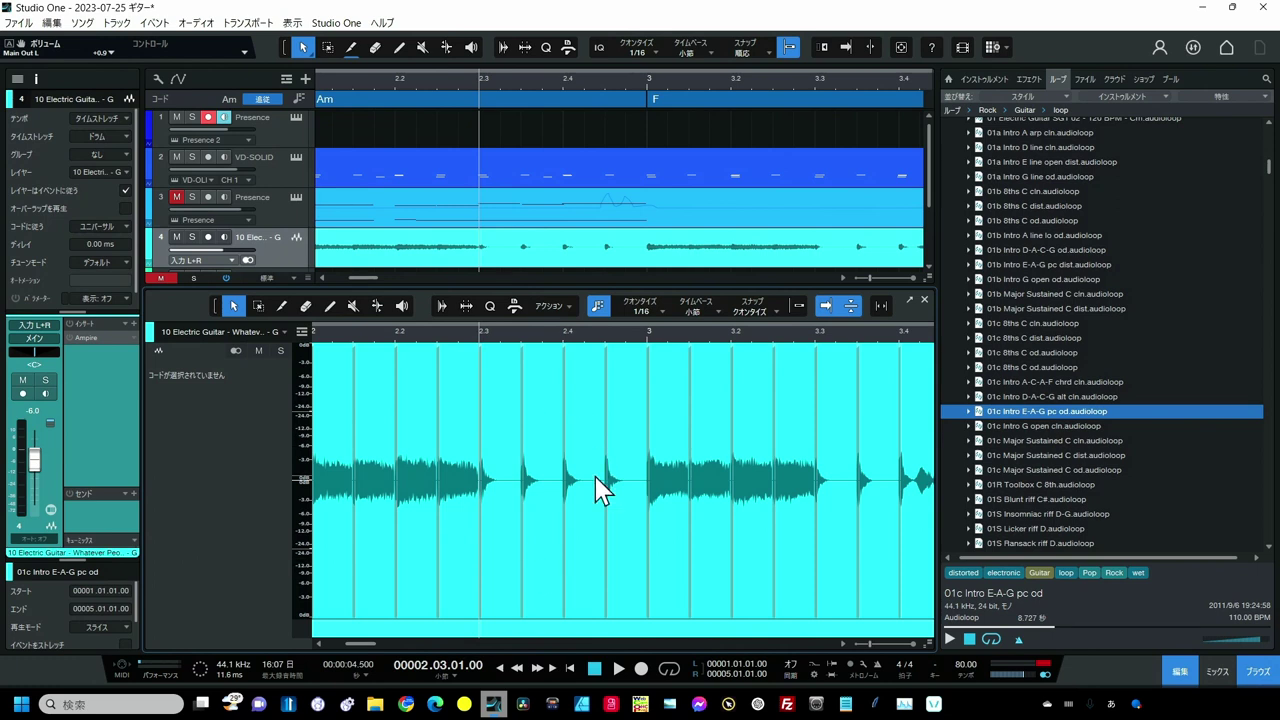
{"action": "left_click", "coordinate": [505, 454]}
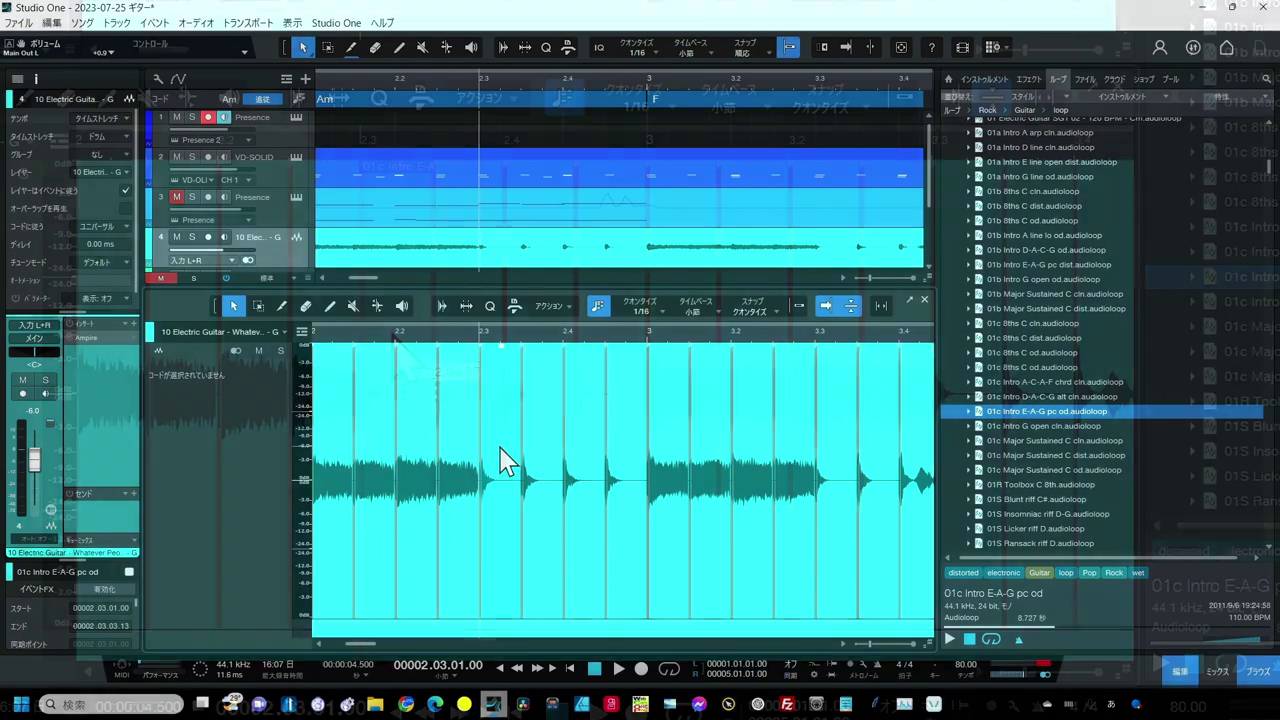
{"action": "left_click_drag", "start_coordinate": [500, 450], "coordinate": [509, 444]}
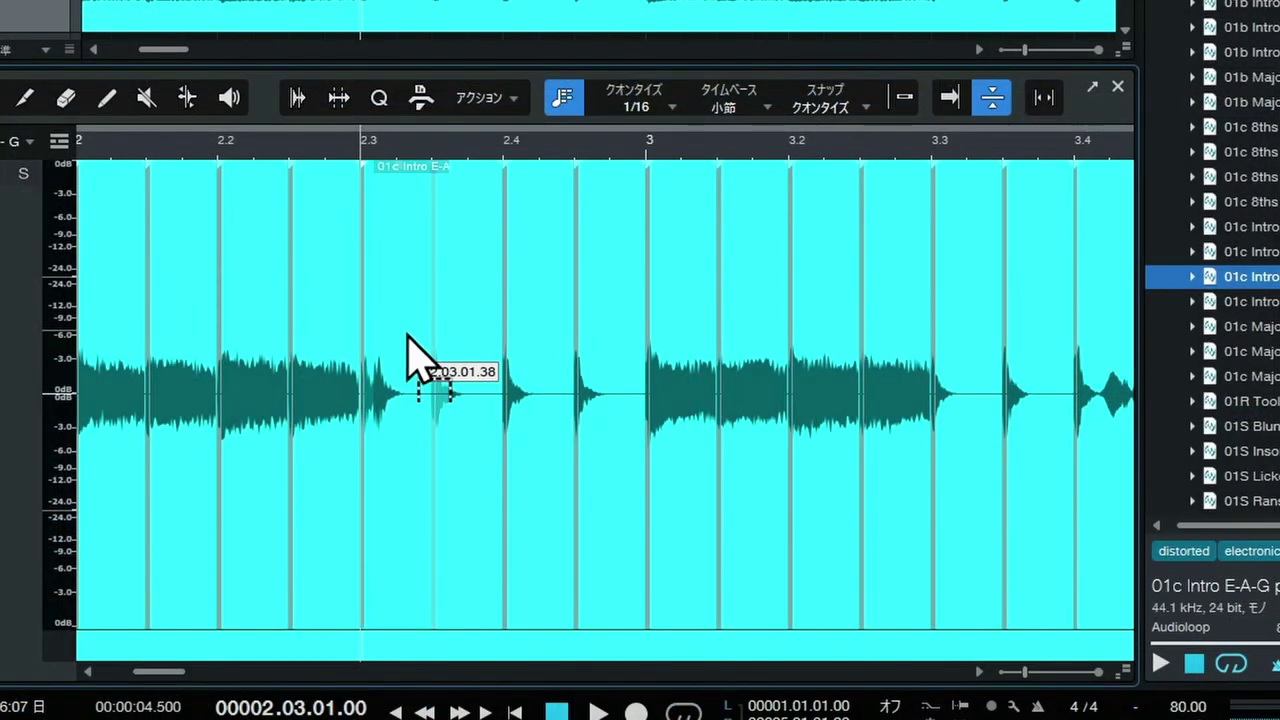
{"action": "mouse_move", "coordinate": [407, 334]}
{"action": "left_mouse_down"}
{"action": "mouse_move", "coordinate": [428, 334]}
{"action": "mouse_move", "coordinate": [430, 360]}
{"action": "left_mouse_up"}
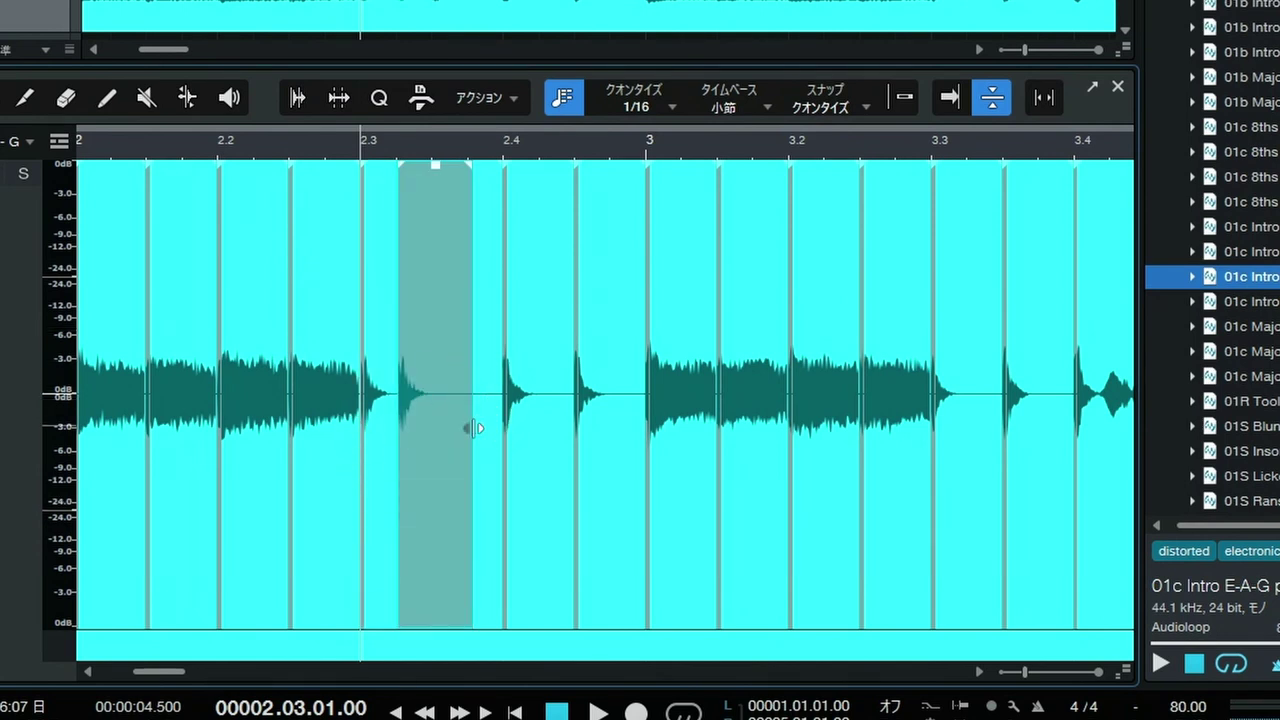
{"action": "mouse_move", "coordinate": [474, 428]}
{"action": "left_mouse_down"}
{"action": "mouse_move", "coordinate": [443, 434]}
{"action": "mouse_move", "coordinate": [434, 452]}
{"action": "left_mouse_up"}
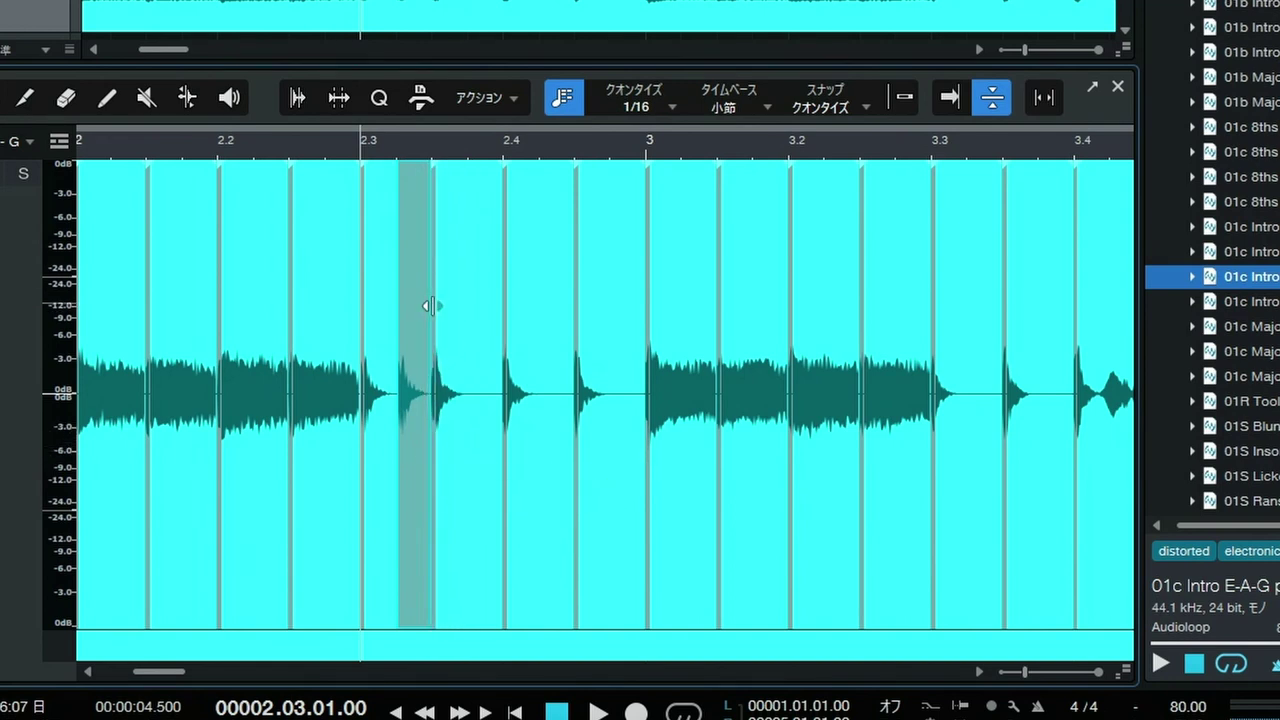
- Paste the guitar slice at 2.03.03.95, 2.04.01.98 and 2.04.04.05 to fill the gaps before bar 3
{"action": "left_click", "coordinate": [467, 155]}
{"action": "key", "text": "ctrl+v"}
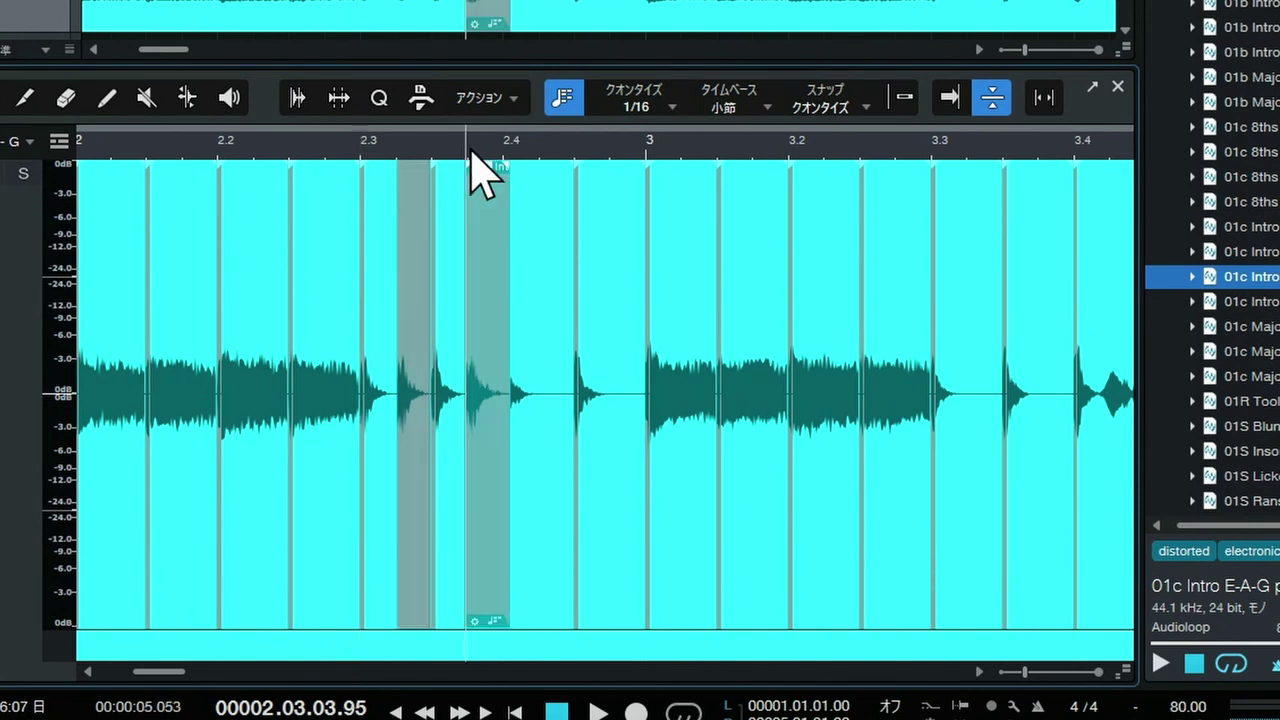
{"action": "left_click", "coordinate": [539, 152]}
{"action": "key", "text": "ctrl+v"}
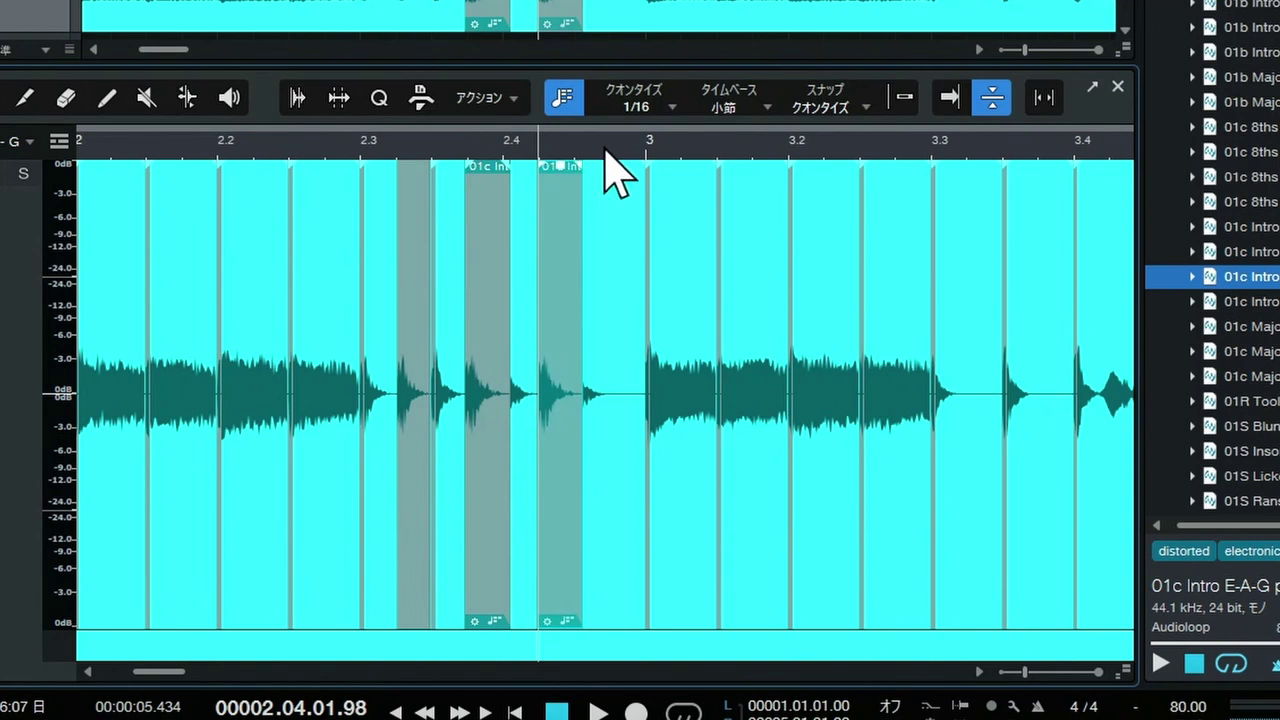
{"action": "left_click", "coordinate": [611, 151]}
{"action": "key", "text": "ctrl+v"}
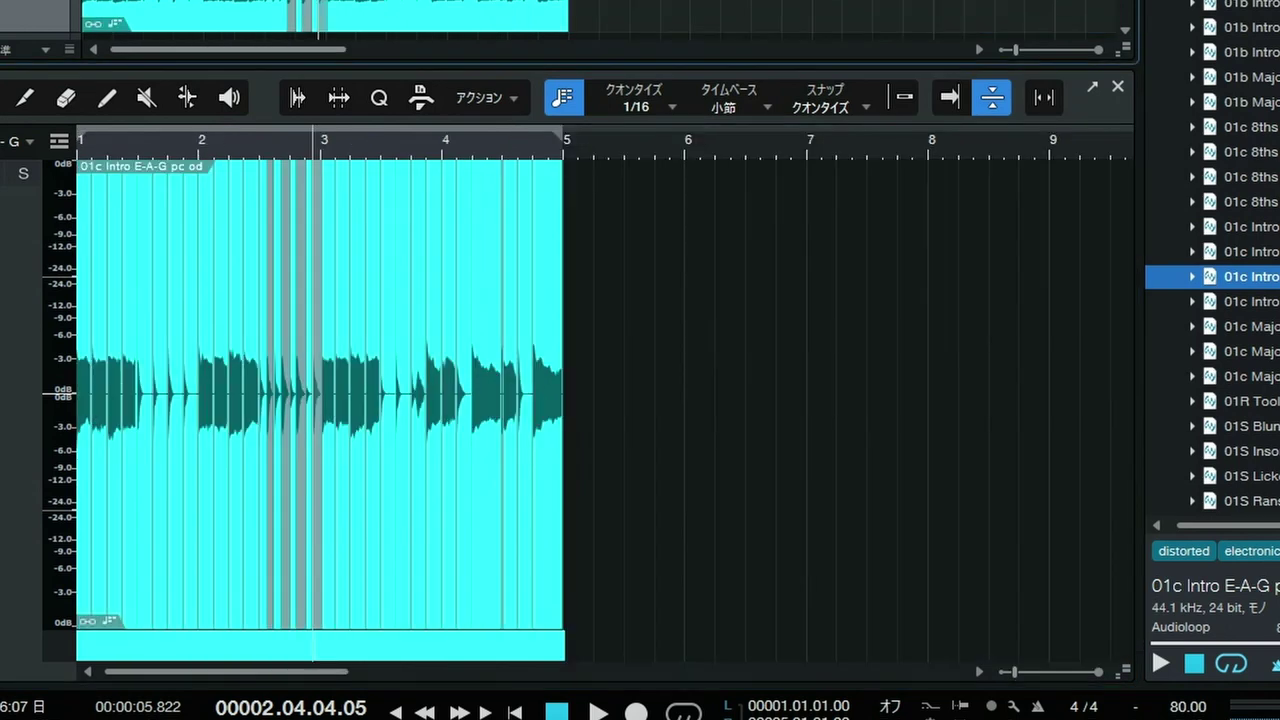
- Play back the edited guitar part and set the loop range to the last pasted slice
{"action": "left_click", "coordinate": [598, 712]}
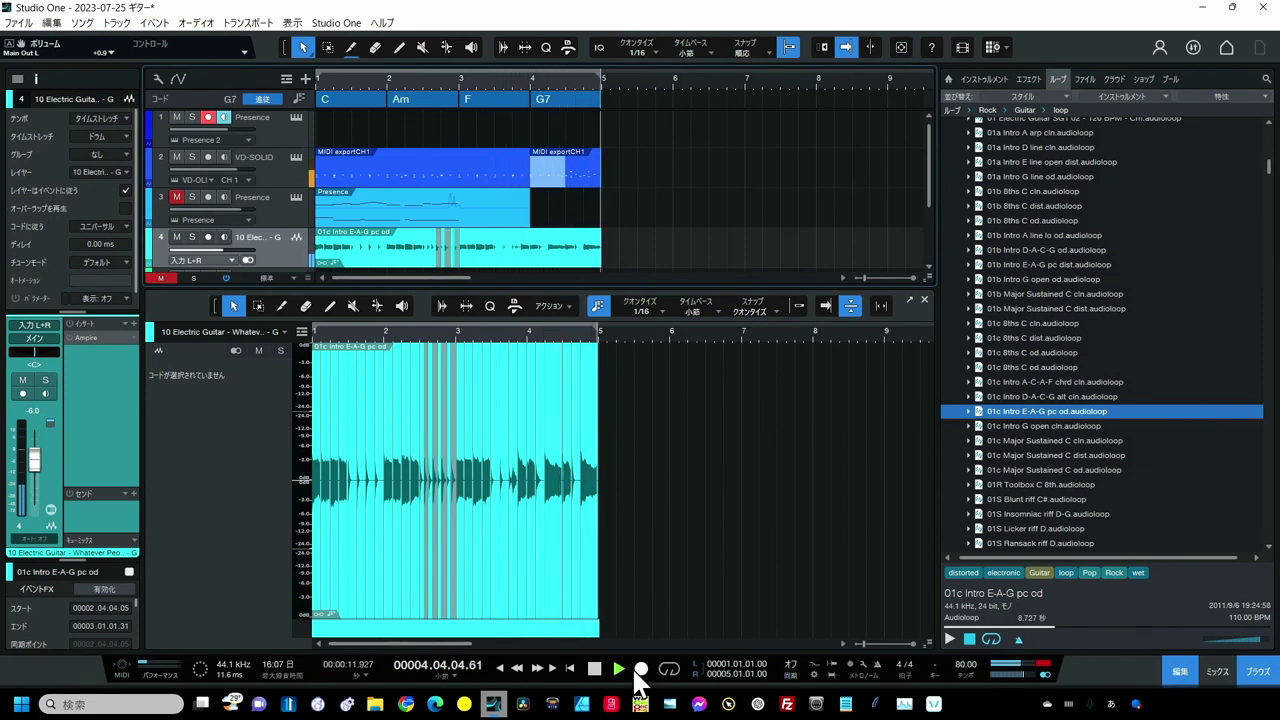
{"action": "key", "text": "p"}
{"action": "key", "text": "space"}
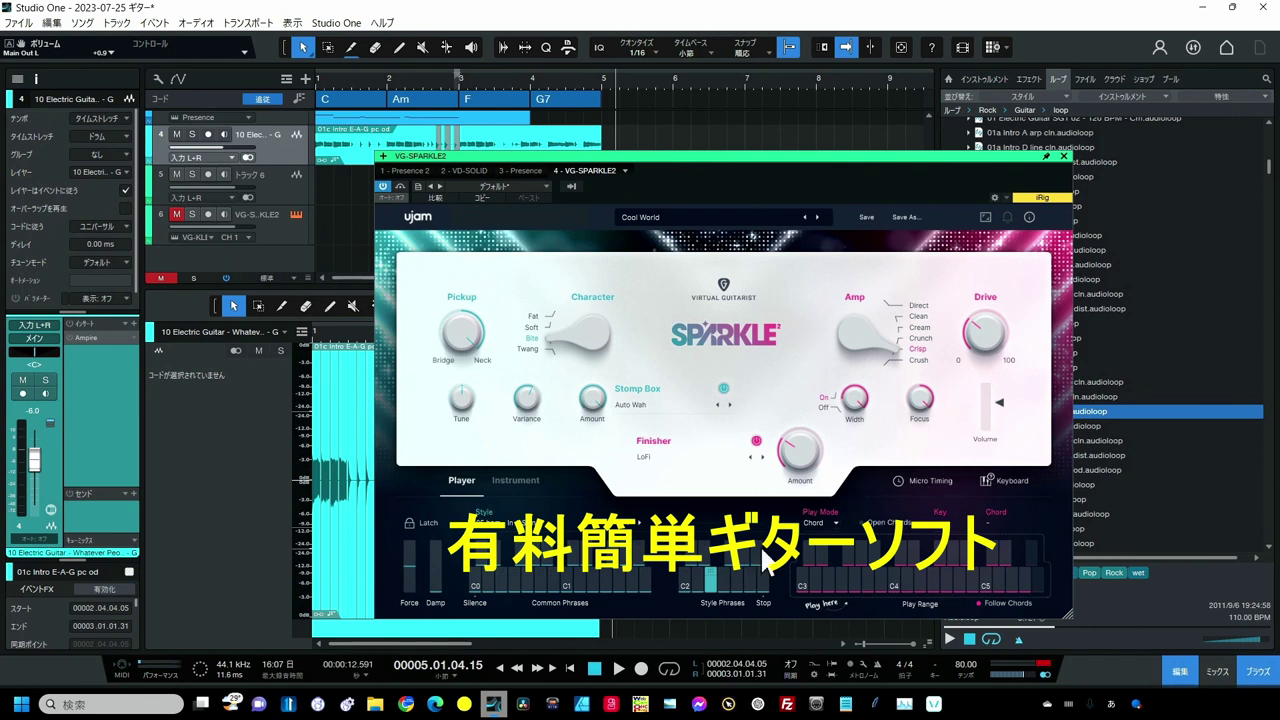
- Close the VG-SPARKLE2 instrument window, stop playback and mute the VG-SPARKLE2 channel in the mixer
{"action": "left_click", "coordinate": [1064, 157]}
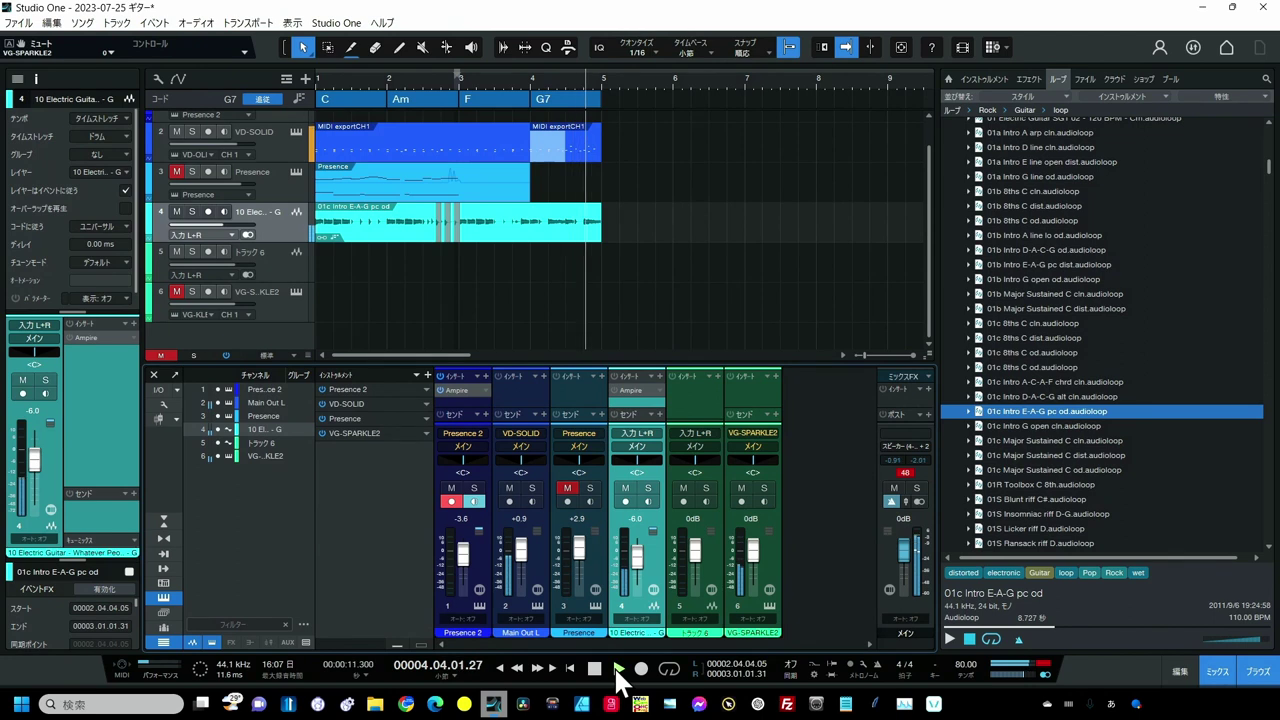
{"action": "left_click", "coordinate": [617, 671]}
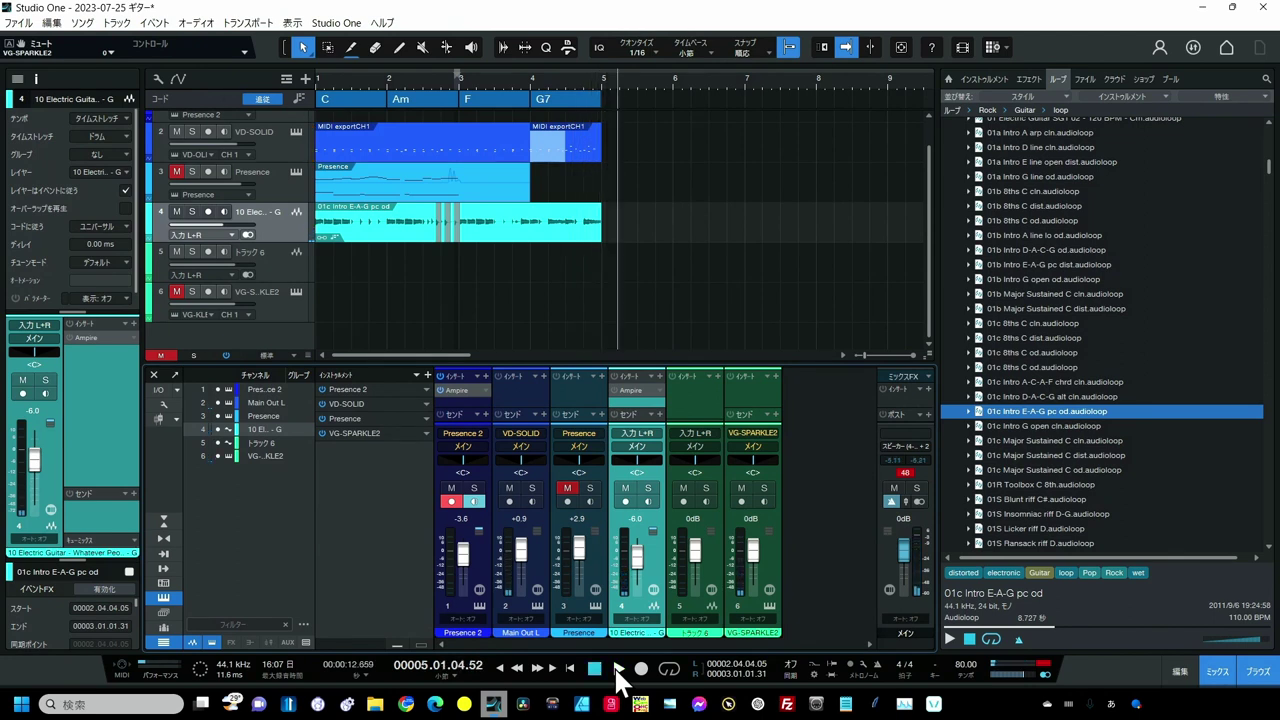
{"action": "left_click", "coordinate": [741, 488]}
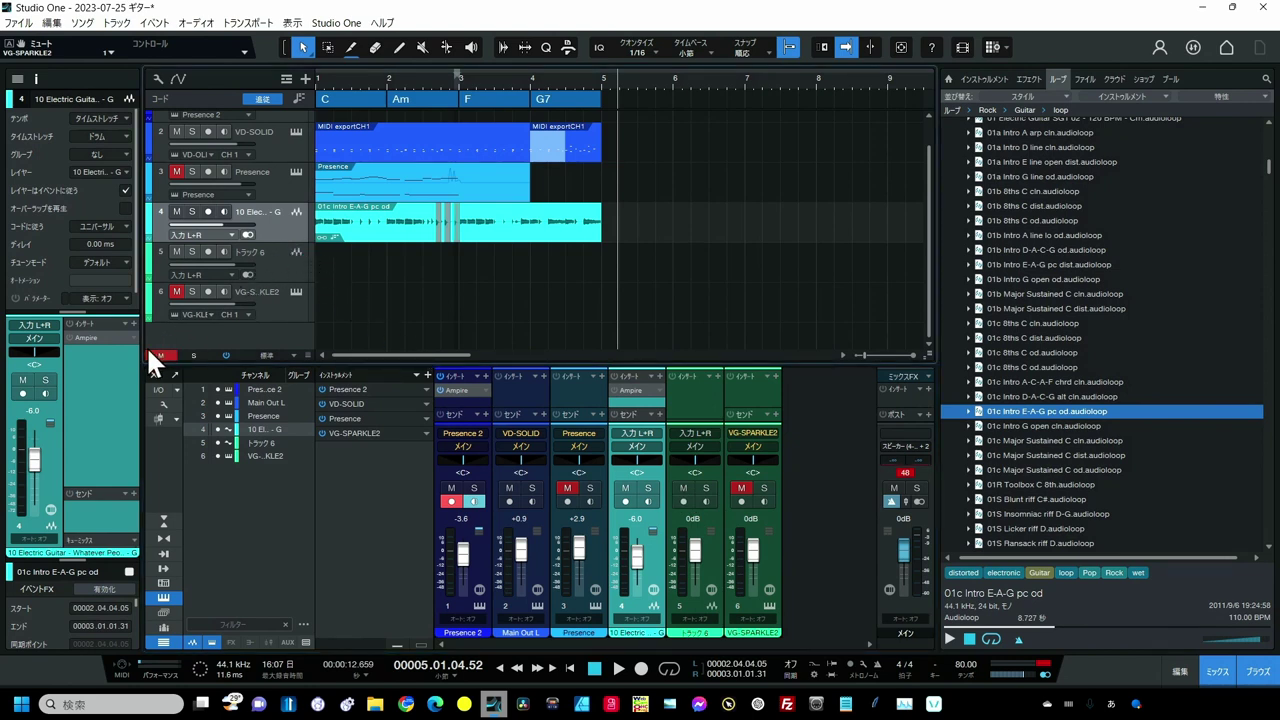
- Switch on and open the Ampire insert of the electric guitar track, then play the song from the start with it
{"action": "left_click", "coordinate": [81, 340]}
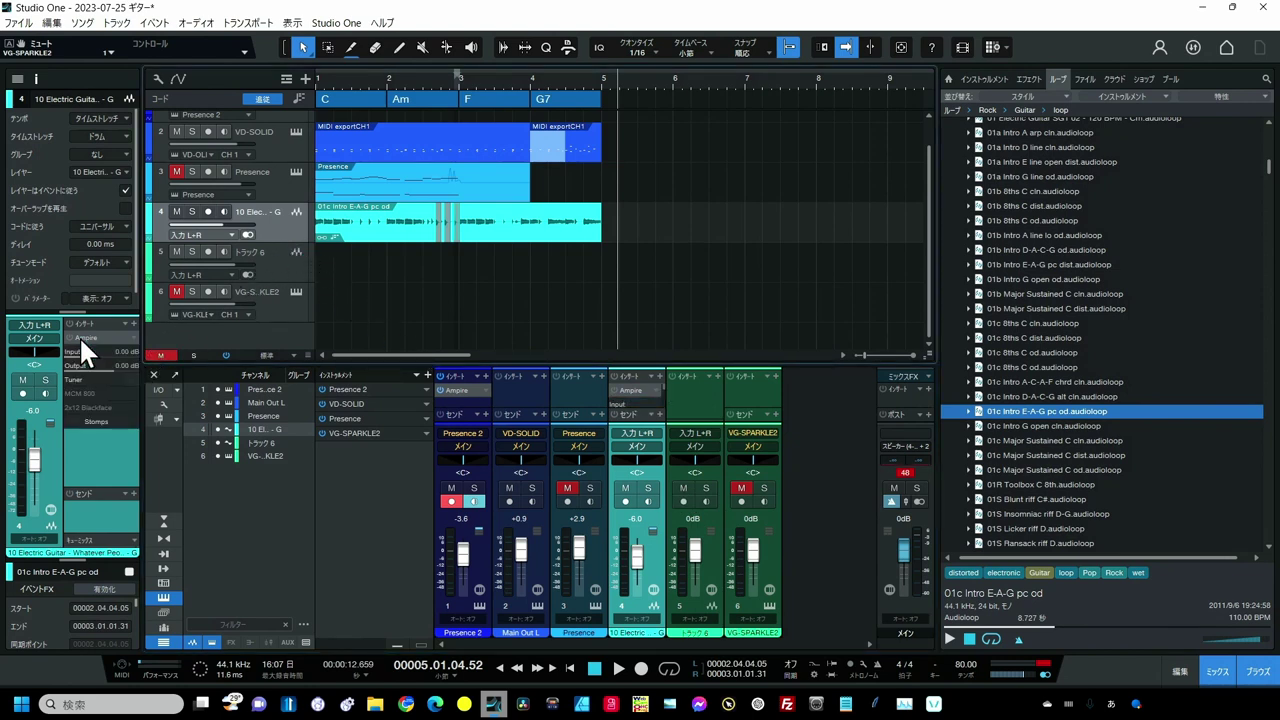
{"action": "double_click", "coordinate": [81, 338]}
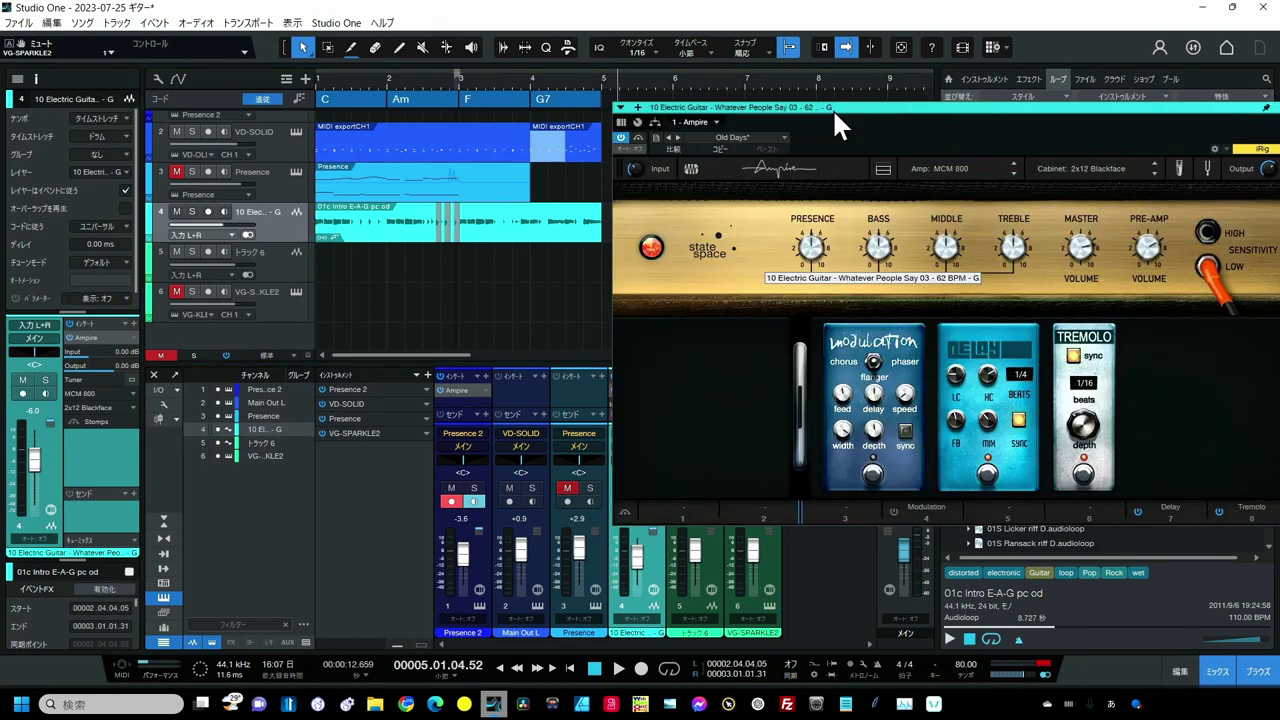
{"action": "left_click", "coordinate": [573, 674]}
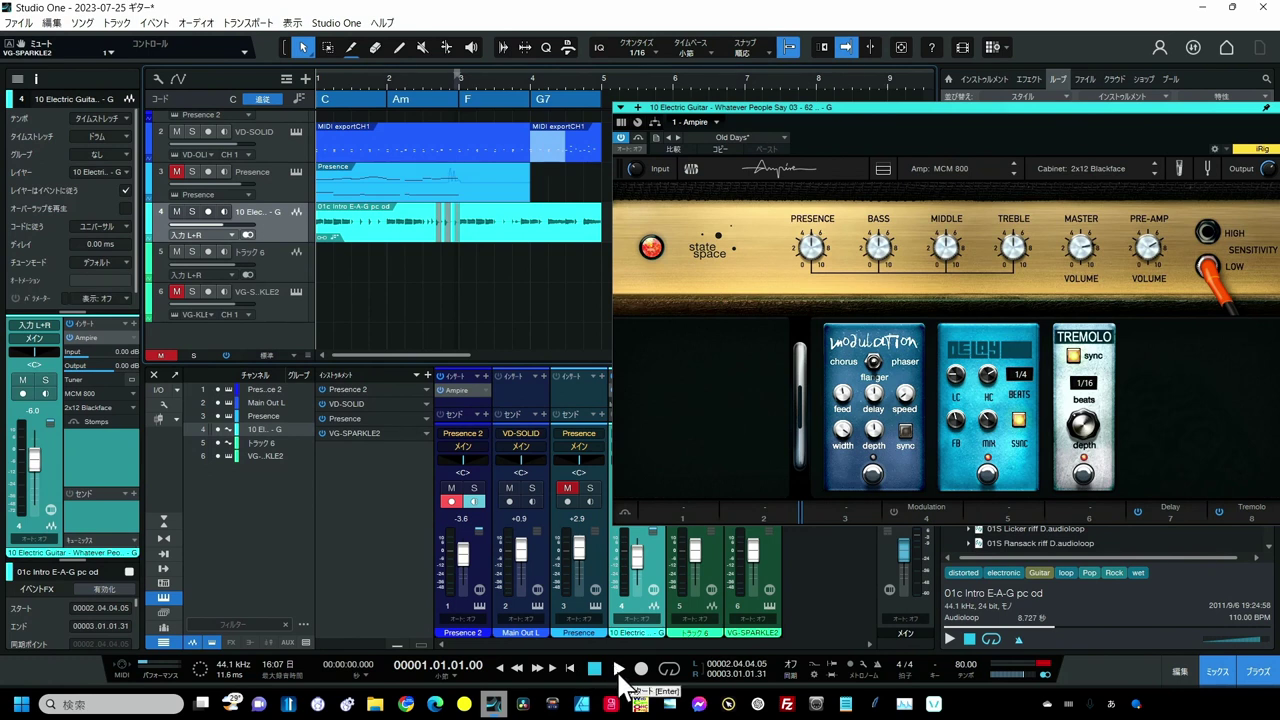
{"action": "left_click", "coordinate": [619, 672]}
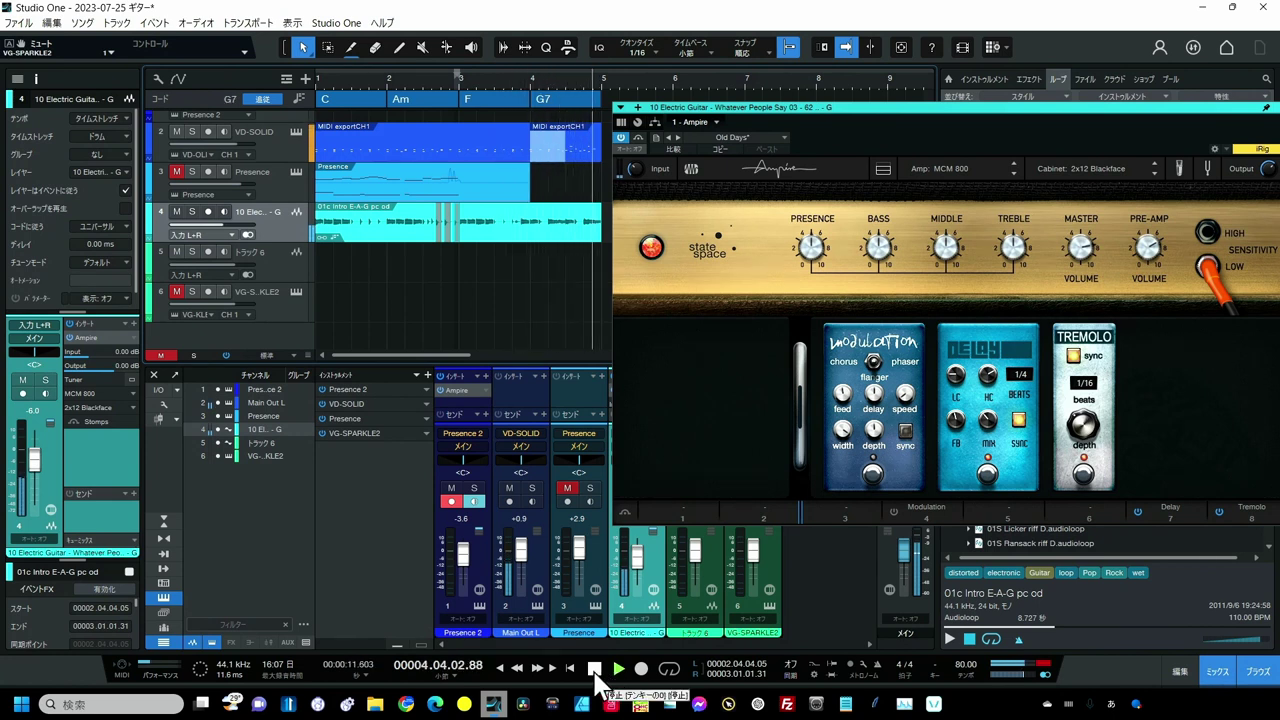
{"action": "left_click", "coordinate": [595, 671]}
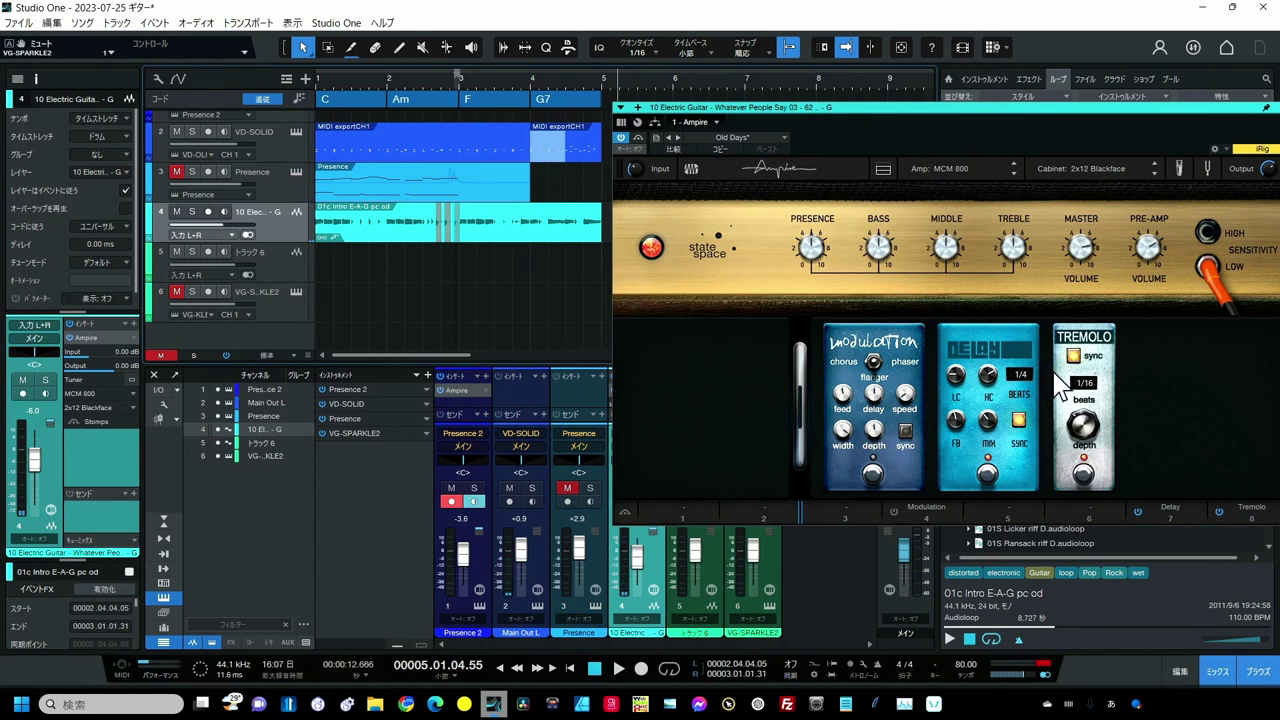
- Add a Wah Wah pedal after the Tremolo in Ampire's pedal chain
{"action": "right_click", "coordinate": [1139, 388]}
{"action": "left_click", "coordinate": [1162, 395]}
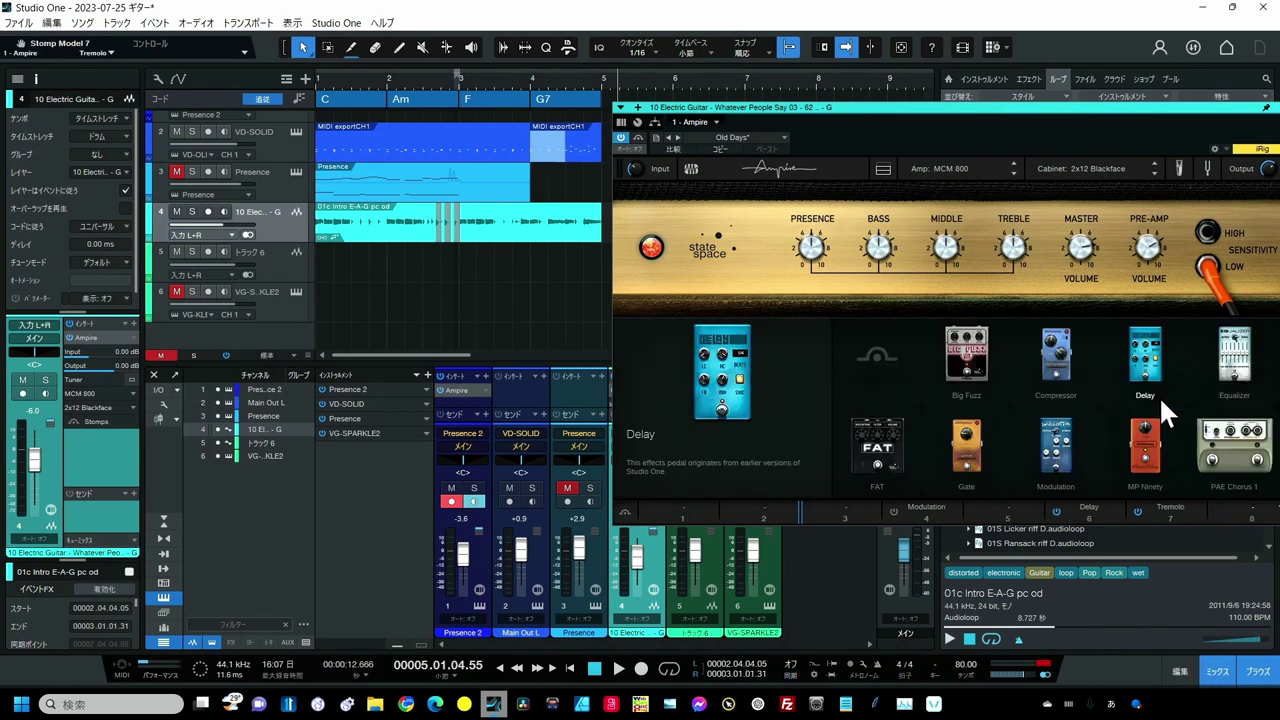
{"action": "scroll", "coordinate": [1110, 470], "scroll_direction": "down", "scroll_amount": 1}
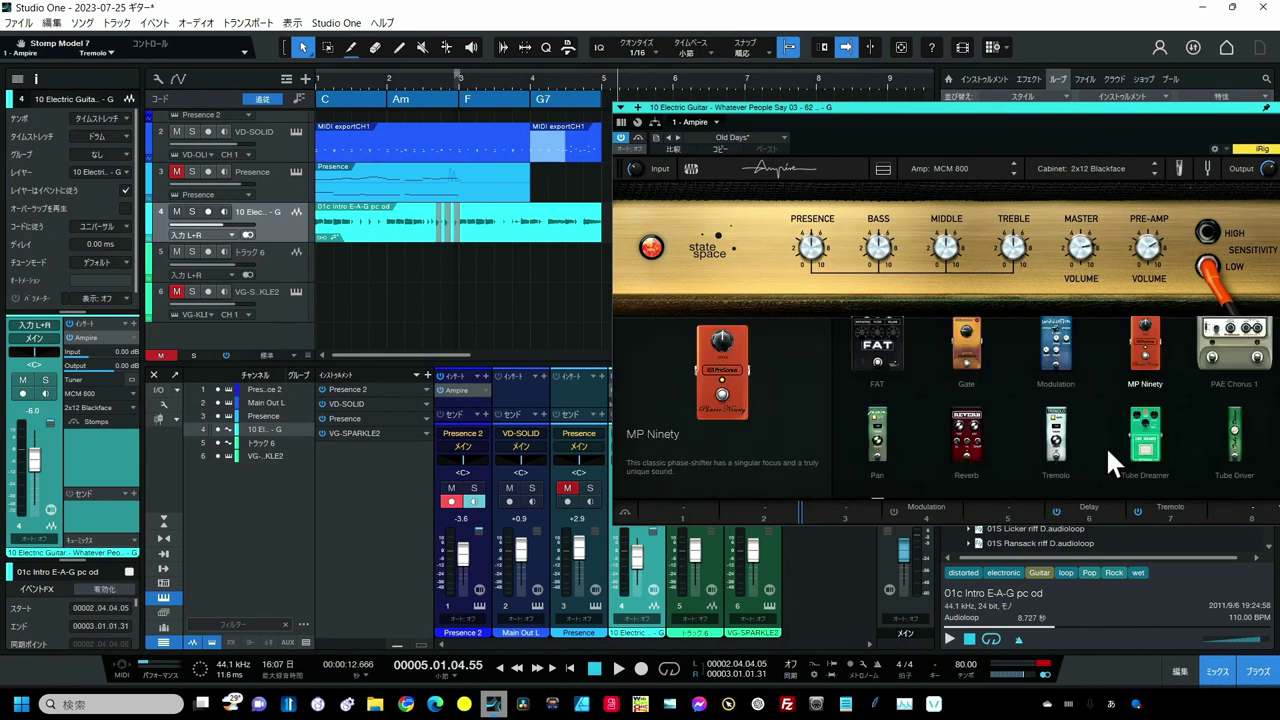
{"action": "scroll", "coordinate": [1100, 442], "scroll_direction": "down", "scroll_amount": 1}
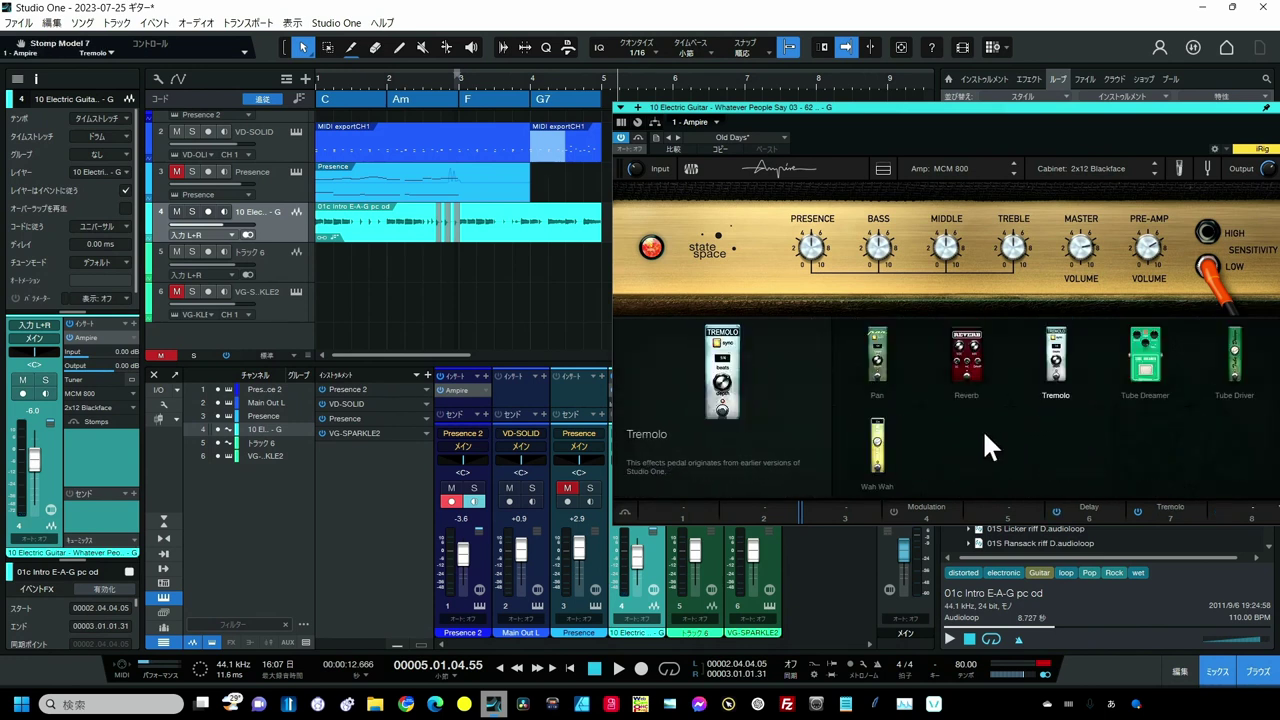
{"action": "double_click", "coordinate": [877, 445]}
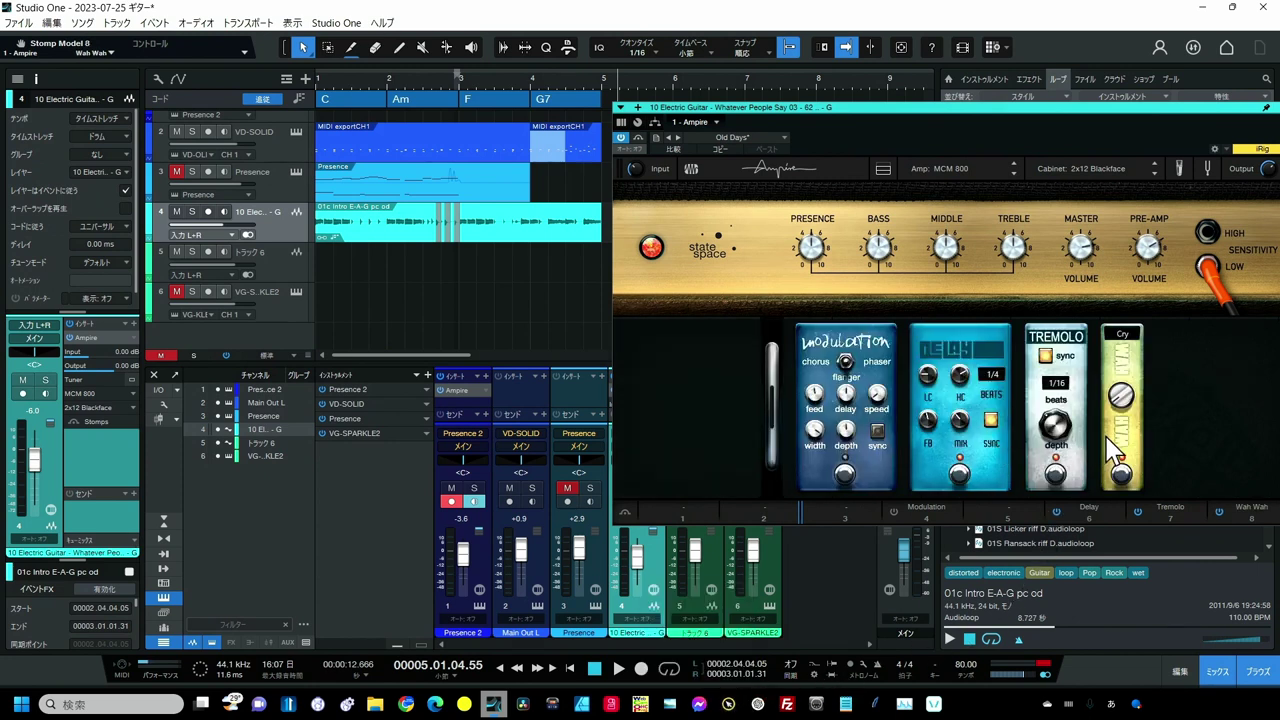
- Turn up the Ampire amp's Treble while the song plays, and stop playback
{"action": "left_click", "coordinate": [617, 668]}
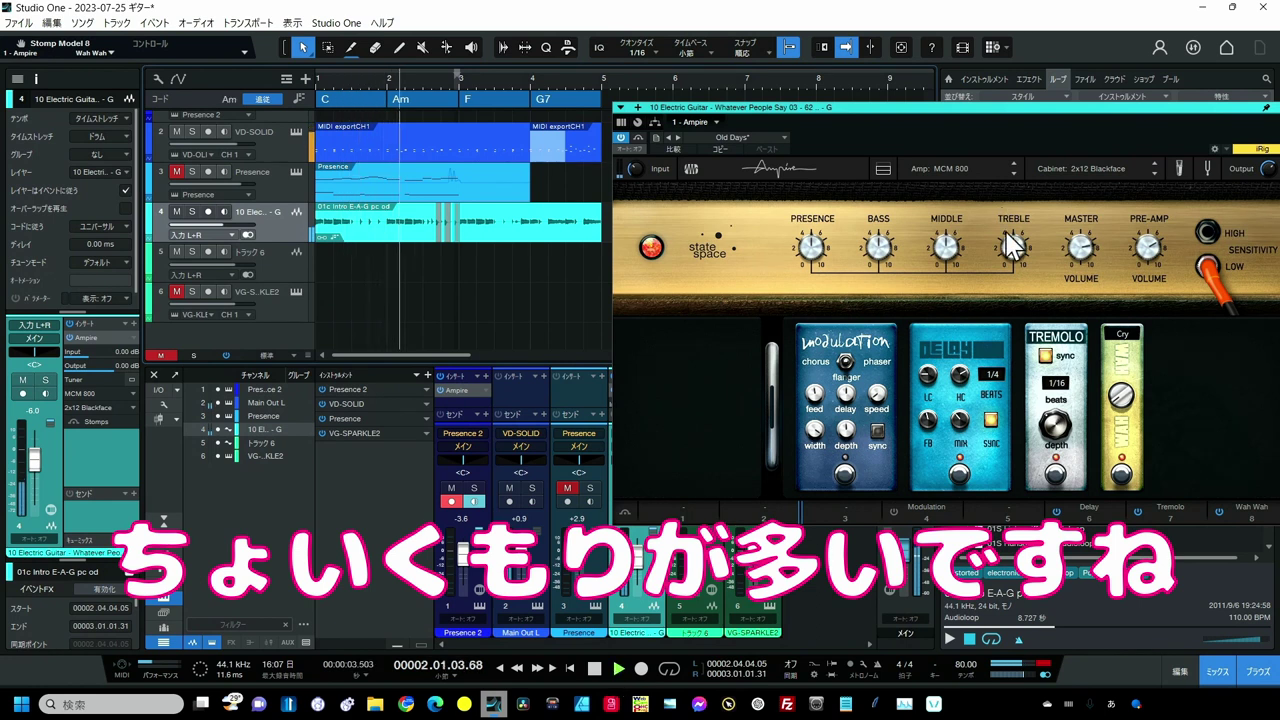
{"action": "left_click_drag", "start_coordinate": [1014, 243], "coordinate": [1020, 202]}
{"action": "key", "text": "space"}
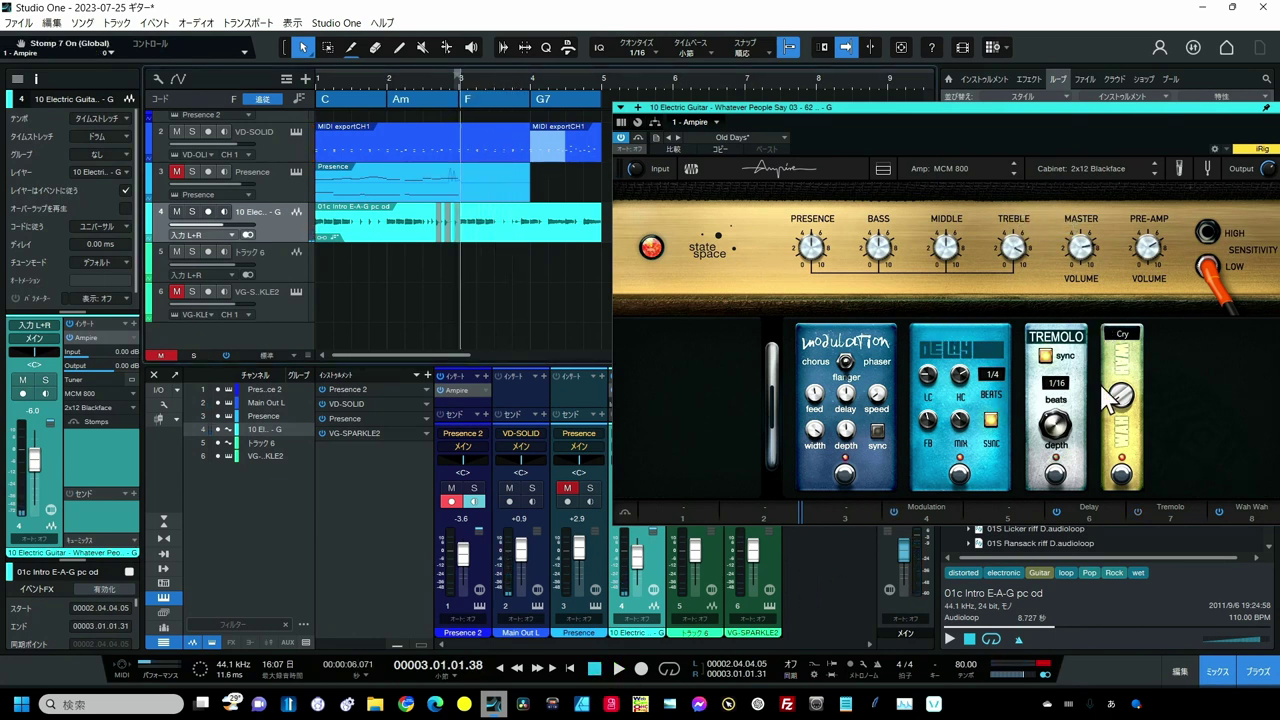
- Add an Equalizer pedal after the Wah Wah and boost its 500, 800, 4K5 and 10K bands
{"action": "right_click", "coordinate": [1172, 378]}
{"action": "left_click", "coordinate": [1190, 391]}
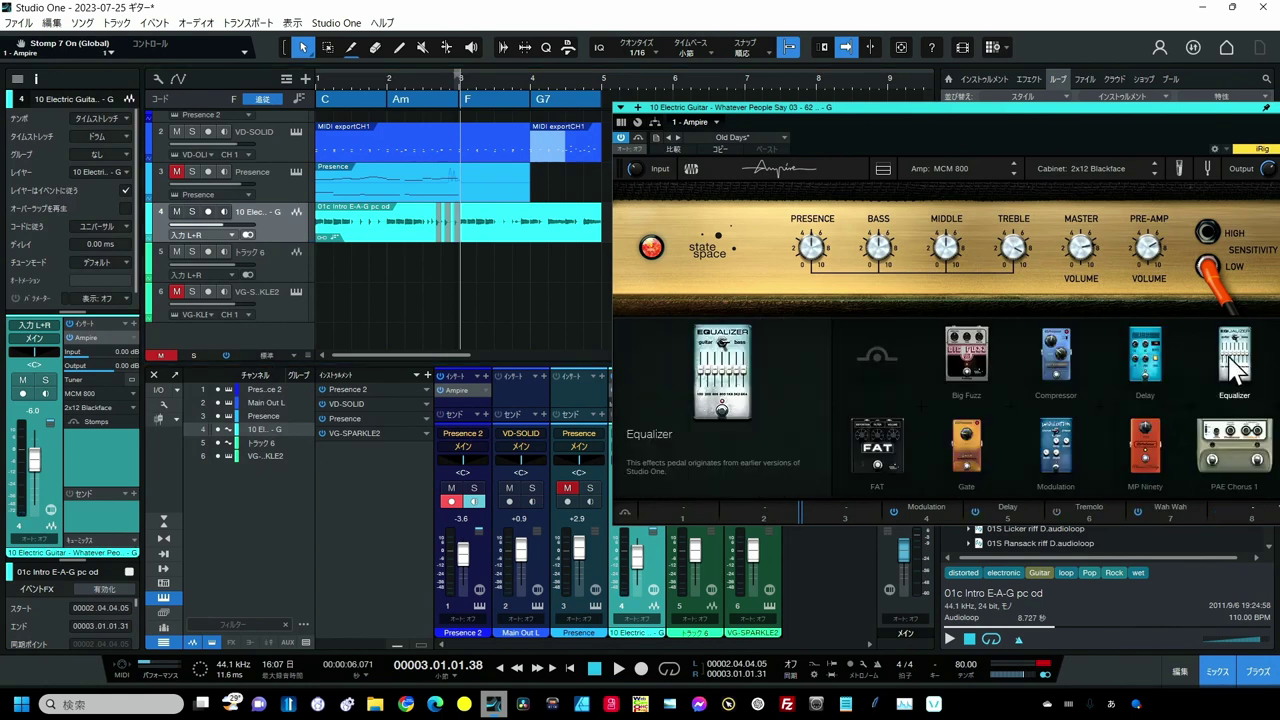
{"action": "left_click", "coordinate": [1227, 353]}
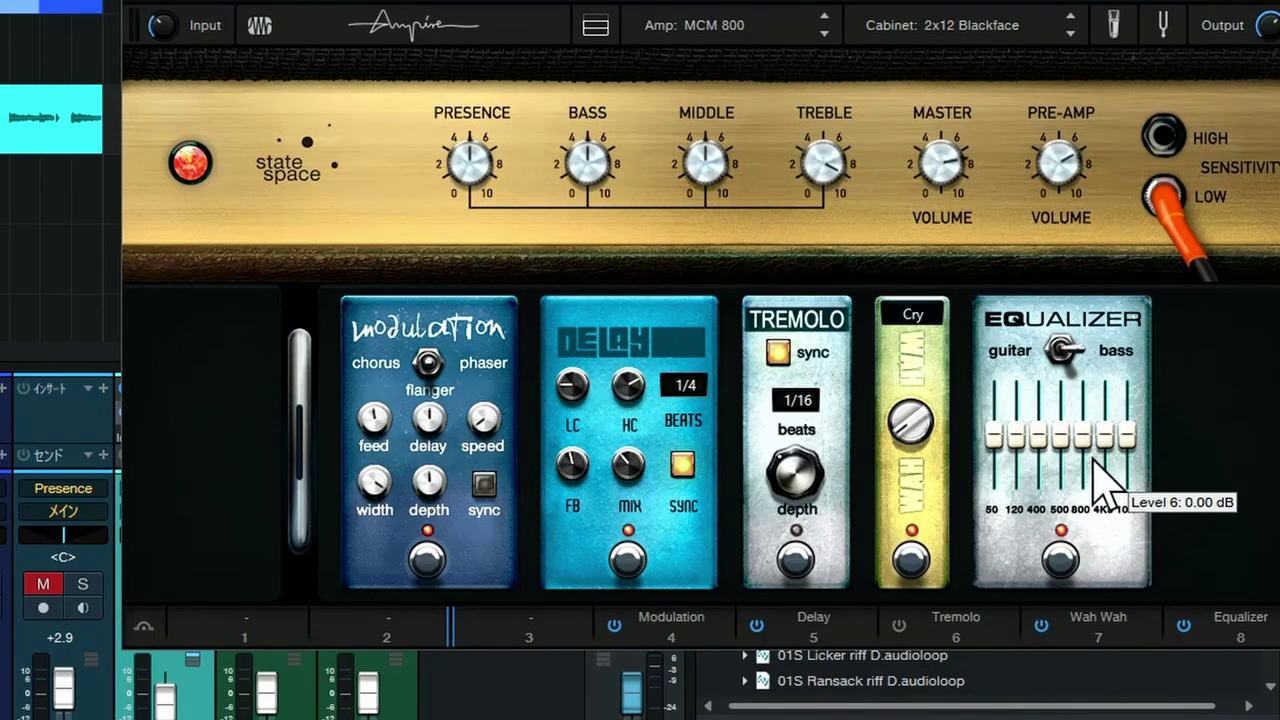
{"action": "left_click_drag", "start_coordinate": [1111, 439], "coordinate": [1083, 414]}
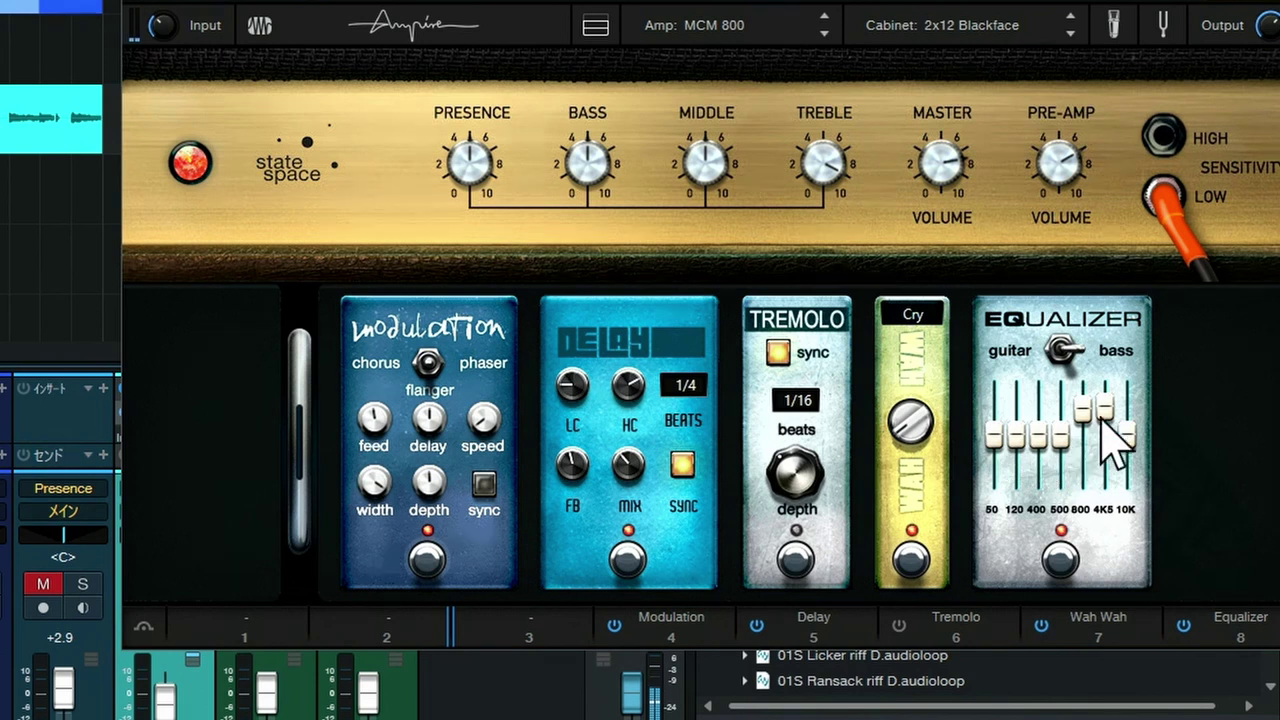
{"action": "left_click_drag", "start_coordinate": [1105, 408], "coordinate": [1131, 418]}
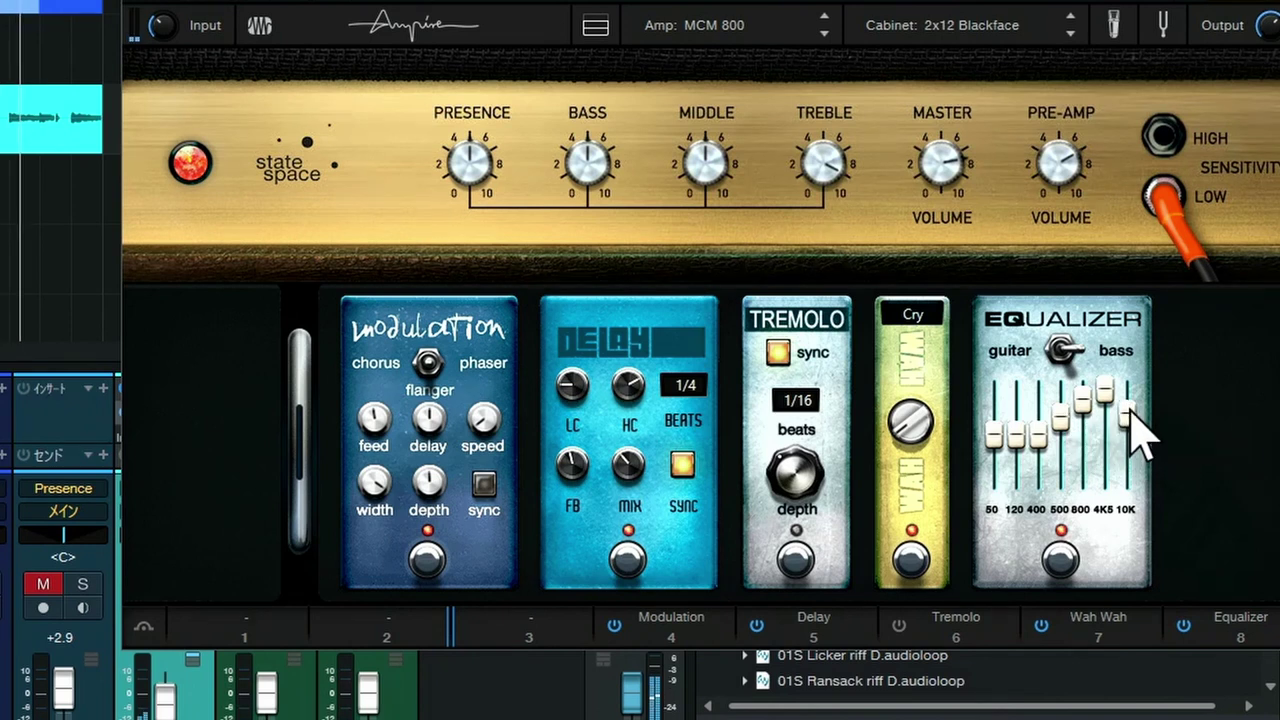